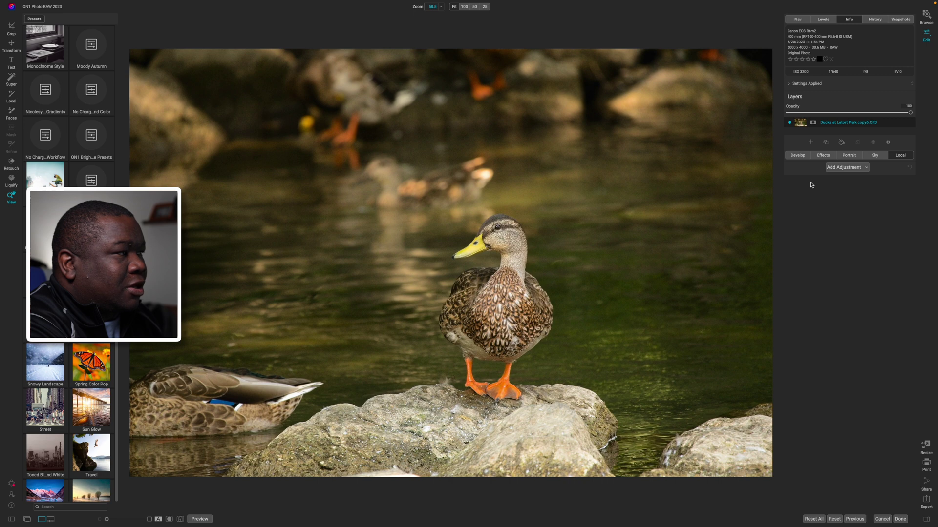
Duplicate the photo layer and choose the Perfect Eraser with a brush size of 350
{"action": "left_click", "coordinate": [826, 143]}
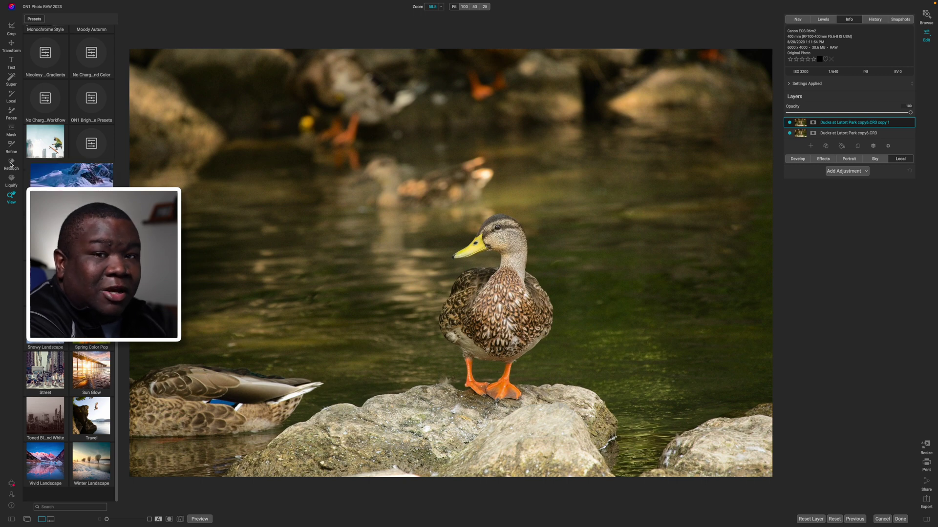
{"action": "left_click", "coordinate": [11, 164]}
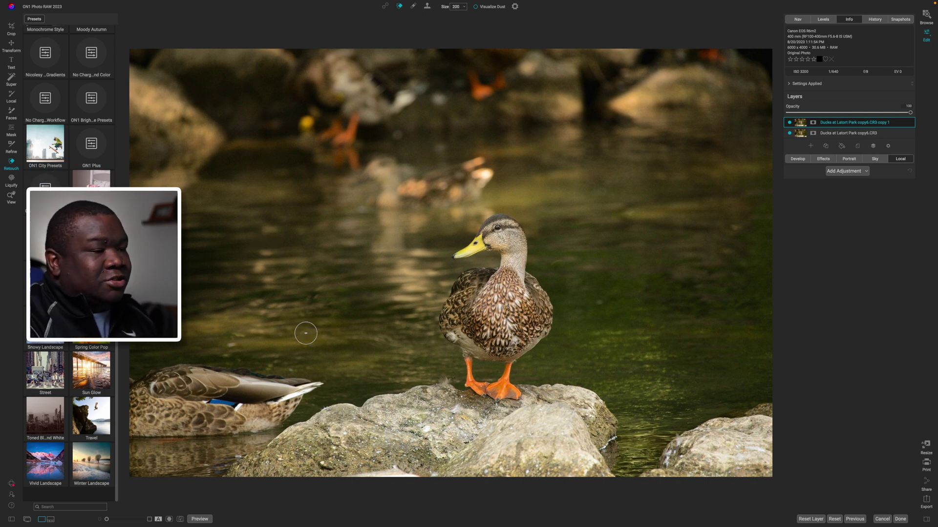
{"action": "scroll", "coordinate": [390, 17], "scroll_direction": "up", "scroll_amount": 5}
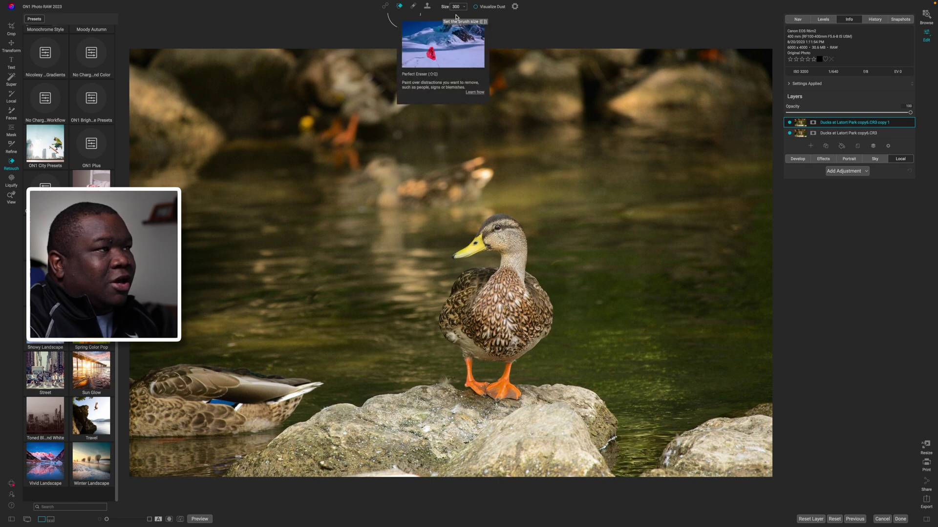
{"action": "scroll", "coordinate": [461, 12], "scroll_direction": "up", "scroll_amount": 2}
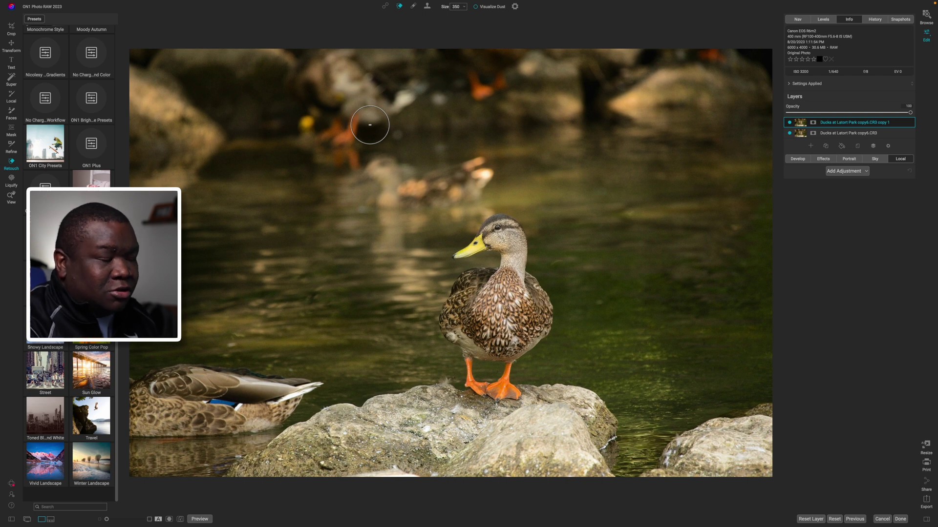
Erase the partly visible duck beside the foreground rock and the leftover patches in the water, comparing the result with the original layer
{"action": "mouse_move", "coordinate": [138, 433]}
{"action": "left_mouse_down"}
{"action": "mouse_move", "coordinate": [144, 387]}
{"action": "mouse_move", "coordinate": [195, 373]}
{"action": "mouse_move", "coordinate": [315, 378]}
{"action": "mouse_move", "coordinate": [260, 415]}
{"action": "mouse_move", "coordinate": [236, 418]}
{"action": "mouse_move", "coordinate": [259, 403]}
{"action": "mouse_move", "coordinate": [148, 406]}
{"action": "mouse_move", "coordinate": [252, 419]}
{"action": "mouse_move", "coordinate": [140, 429]}
{"action": "left_mouse_up"}
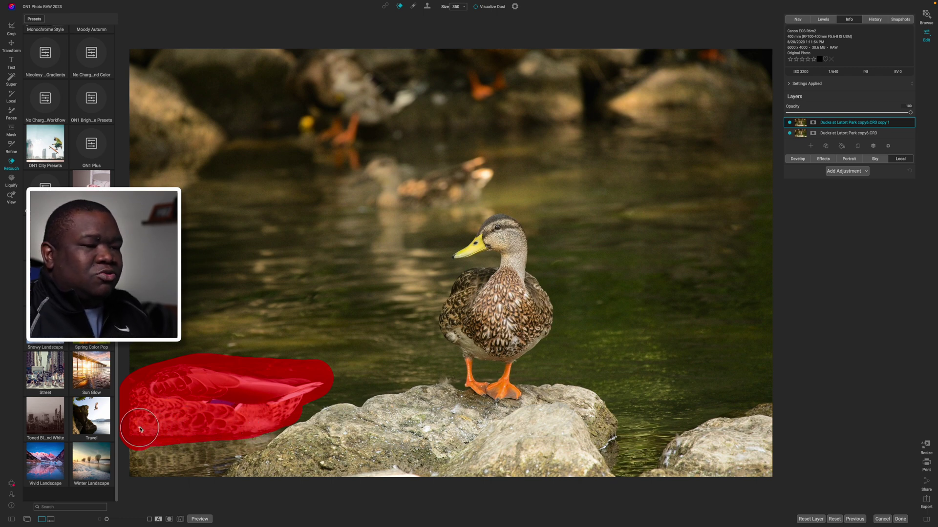
{"action": "left_click_drag", "start_coordinate": [140, 428], "coordinate": [140, 429]}
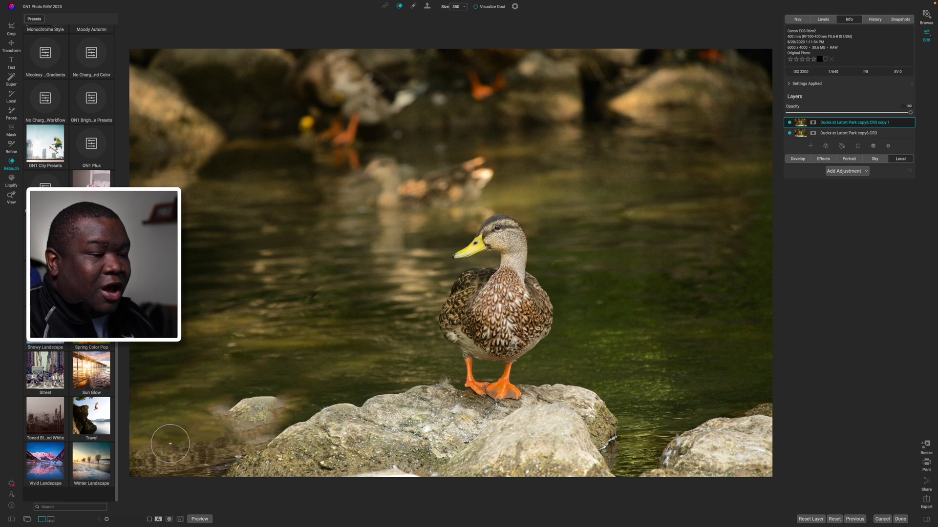
{"action": "mouse_move", "coordinate": [148, 447]}
{"action": "left_mouse_down"}
{"action": "mouse_move", "coordinate": [152, 465]}
{"action": "mouse_move", "coordinate": [158, 452]}
{"action": "mouse_move", "coordinate": [175, 464]}
{"action": "mouse_move", "coordinate": [188, 453]}
{"action": "mouse_move", "coordinate": [196, 464]}
{"action": "mouse_move", "coordinate": [271, 407]}
{"action": "mouse_move", "coordinate": [213, 423]}
{"action": "mouse_move", "coordinate": [257, 421]}
{"action": "mouse_move", "coordinate": [232, 443]}
{"action": "left_mouse_up"}
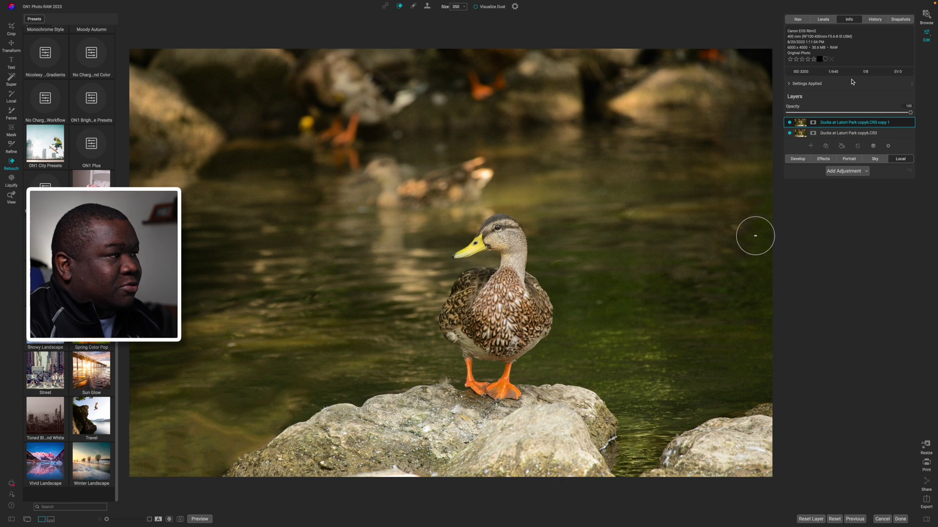
{"action": "left_click", "coordinate": [789, 123]}
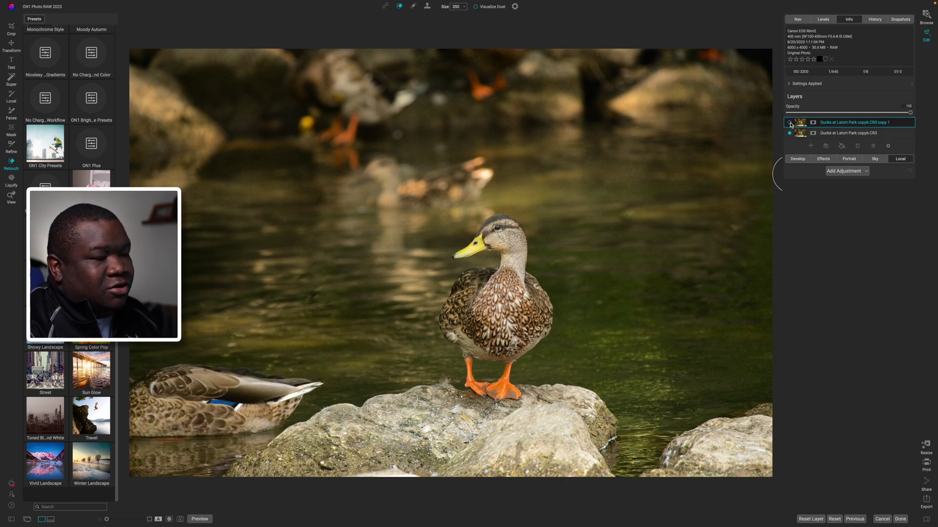
{"action": "left_click", "coordinate": [790, 123]}
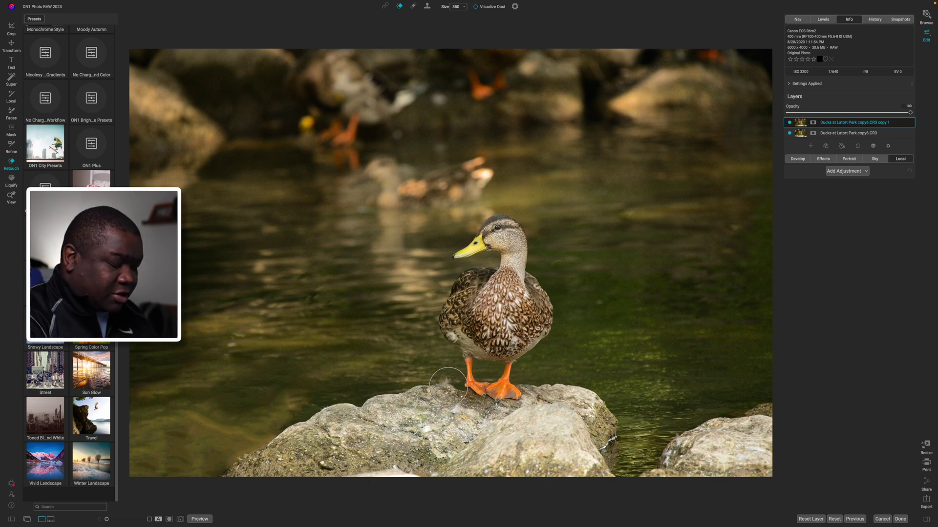
Erase the feather tuft on the rock's upper edge beside the duck's foot with a brush size of 90
{"action": "key", "text": "ctrl+plus"}
{"action": "key", "text": "ctrl+plus"}
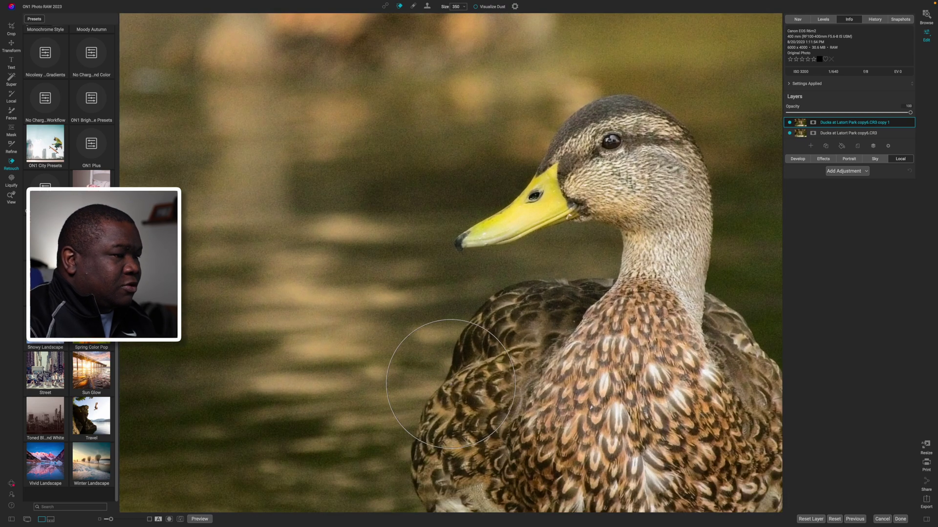
{"action": "mouse_move", "coordinate": [456, 391]}
{"action": "left_mouse_down"}
{"action": "mouse_move", "coordinate": [483, 137]}
{"action": "mouse_move", "coordinate": [474, 64]}
{"action": "left_mouse_up"}
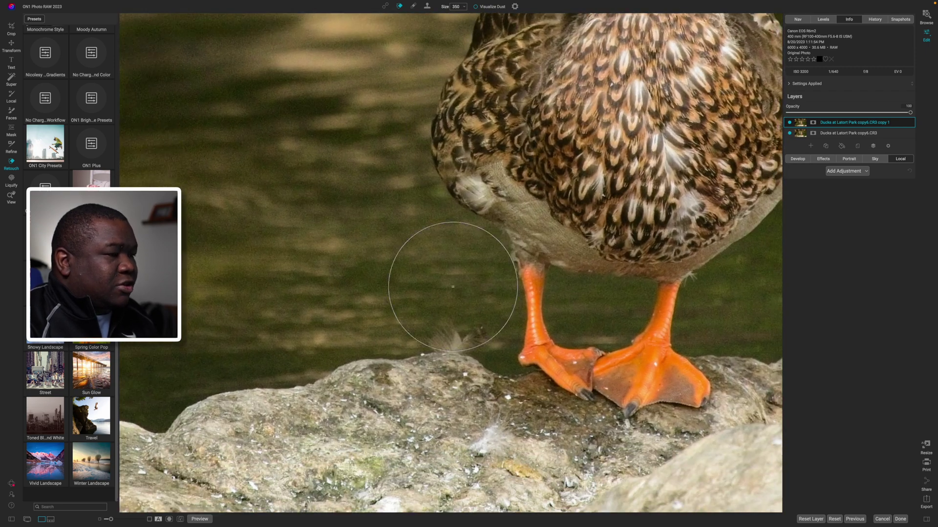
{"action": "key", "text": "bracketleft"}
{"action": "key", "text": "bracketleft"}
{"action": "key", "text": "bracketleft"}
{"action": "key", "text": "bracketleft"}
{"action": "key", "text": "bracketleft"}
{"action": "key", "text": "bracketleft"}
{"action": "key", "text": "bracketleft"}
{"action": "key", "text": "bracketleft"}
{"action": "key", "text": "bracketleft"}
{"action": "key", "text": "bracketleft"}
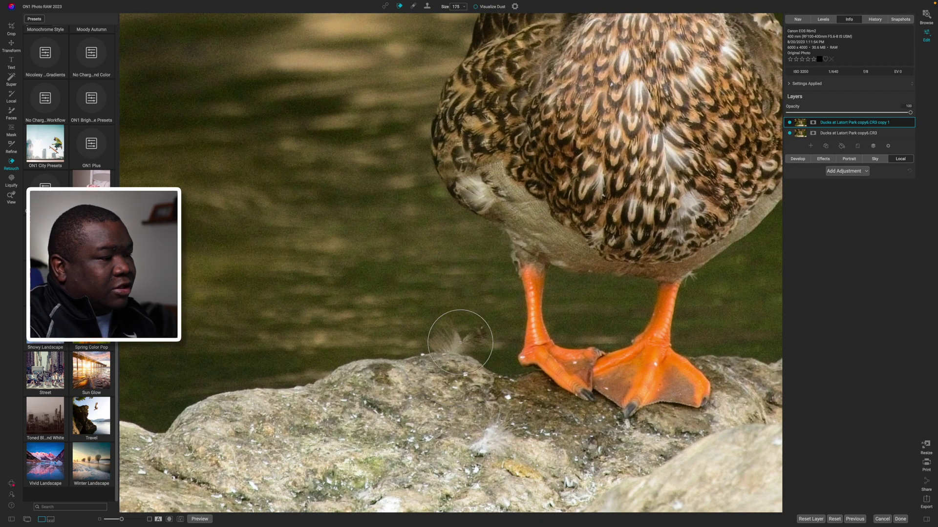
{"action": "key", "text": "bracketleft"}
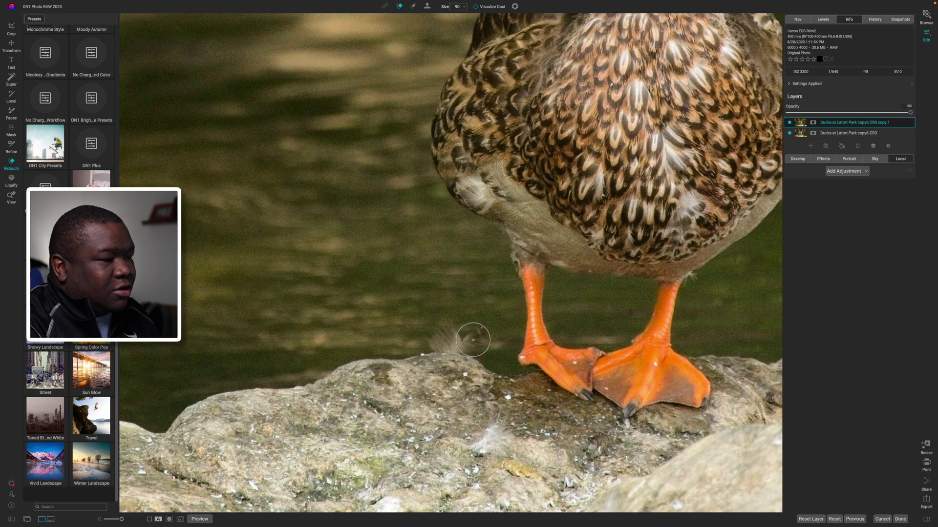
{"action": "mouse_move", "coordinate": [463, 341]}
{"action": "left_mouse_down"}
{"action": "mouse_move", "coordinate": [475, 335]}
{"action": "mouse_move", "coordinate": [435, 336]}
{"action": "mouse_move", "coordinate": [464, 337]}
{"action": "left_mouse_up"}
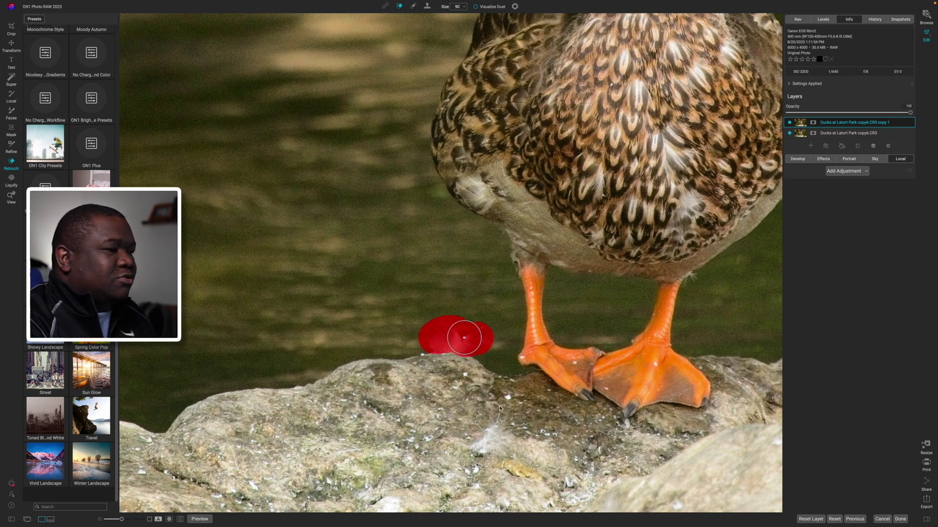
{"action": "left_click_drag", "start_coordinate": [465, 338], "coordinate": [464, 337]}
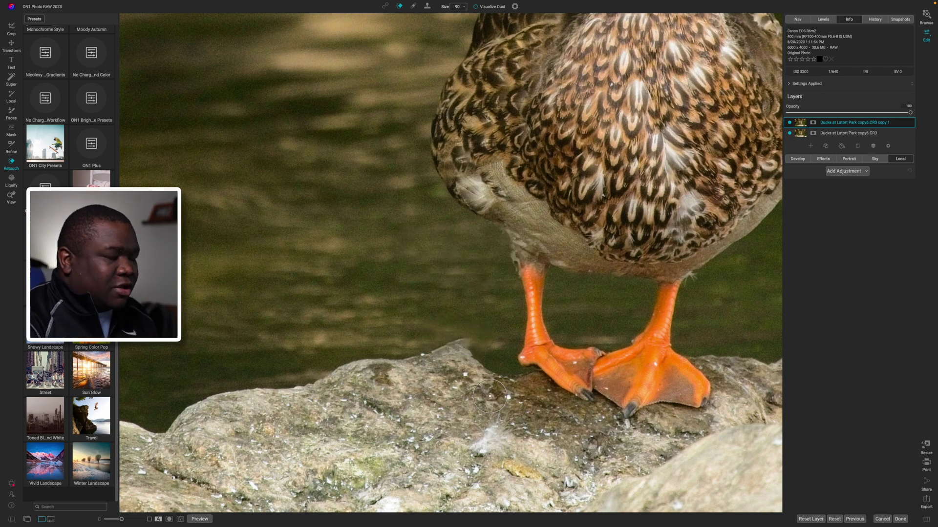
Erase the small leftover rock tip near the duck's foot and leave the retouching tool
{"action": "key", "text": "ctrl+0"}
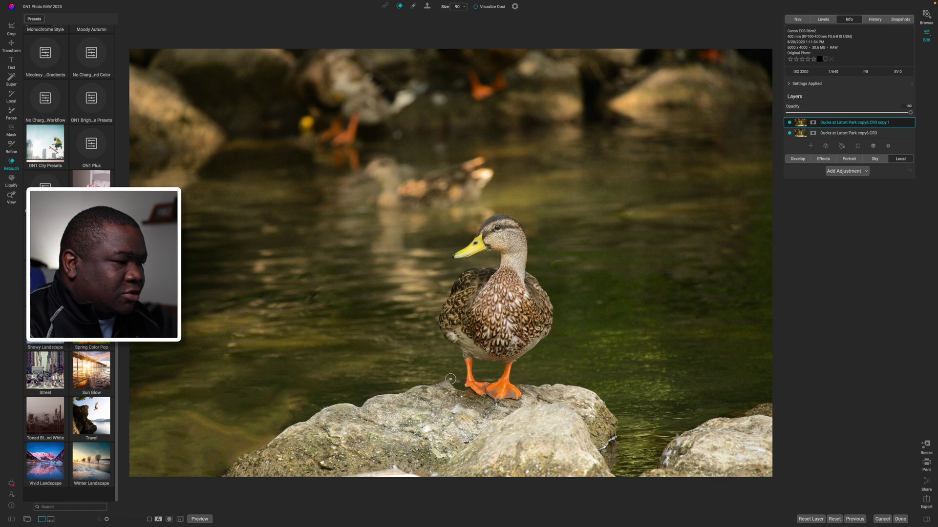
{"action": "left_click_drag", "start_coordinate": [457, 380], "coordinate": [452, 377]}
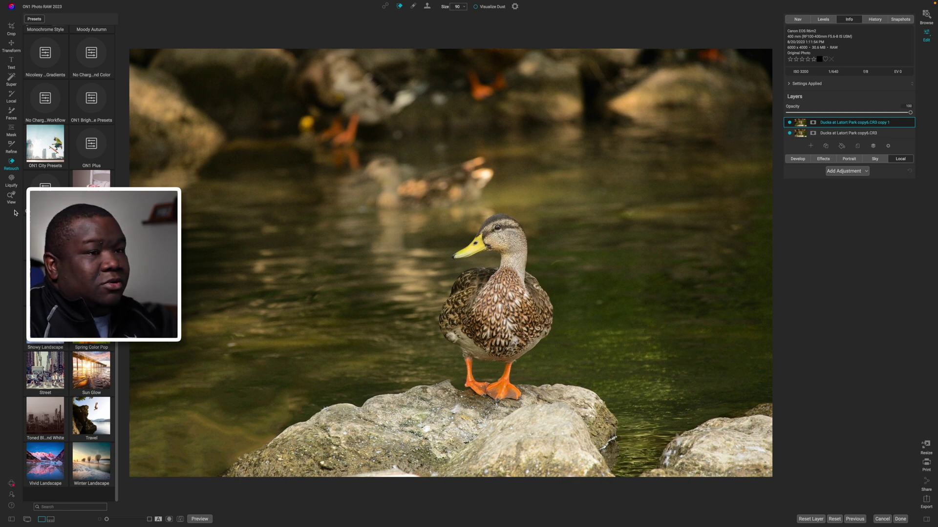
{"action": "left_click", "coordinate": [11, 197]}
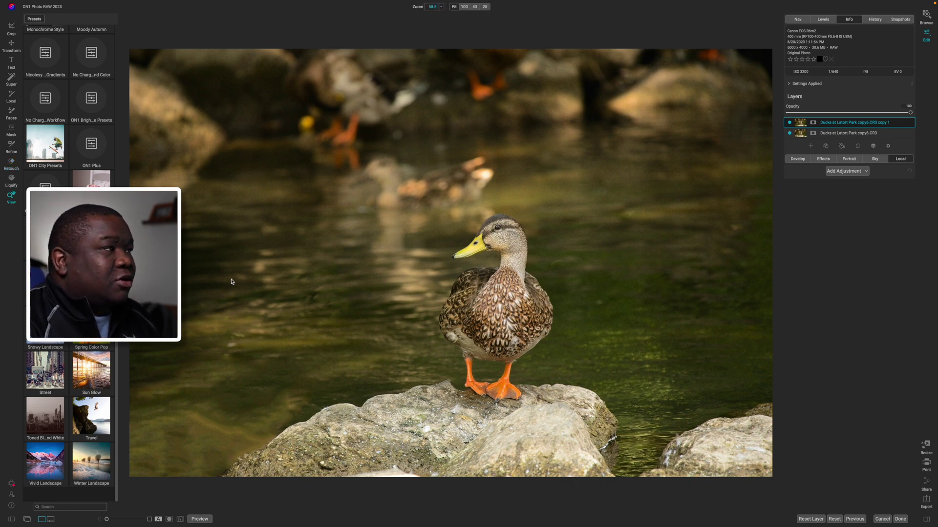
Raise the duplicated layer's Vibrance and slightly cool its color temperature in the Develop adjustments
{"action": "left_click", "coordinate": [823, 158]}
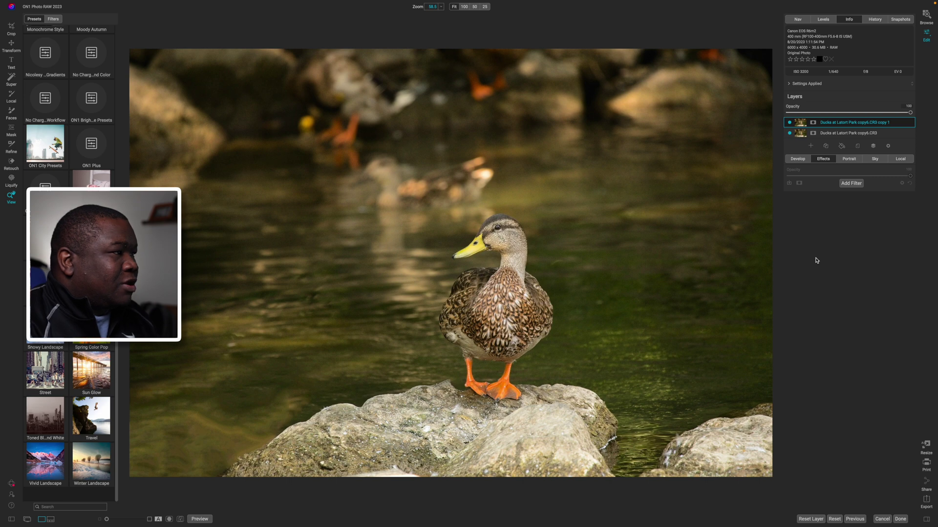
{"action": "left_click", "coordinate": [803, 160]}
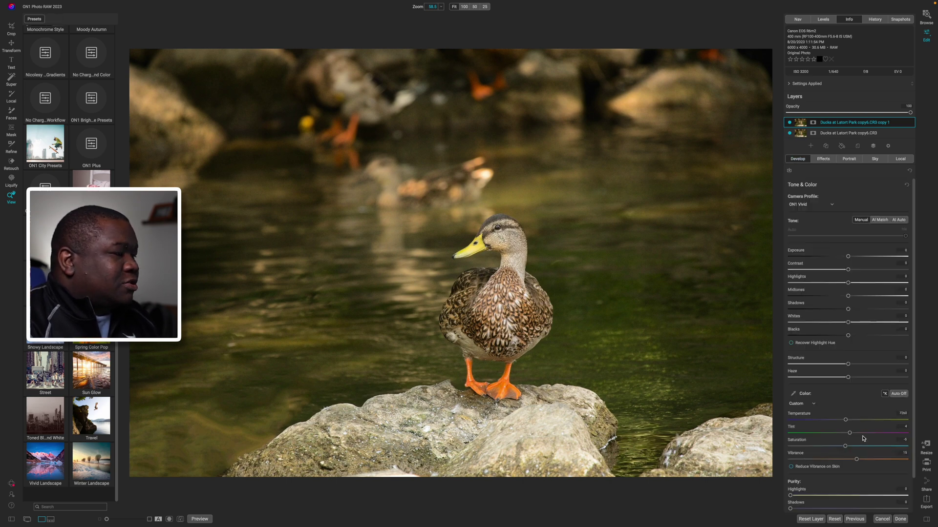
{"action": "left_click_drag", "start_coordinate": [856, 459], "coordinate": [879, 462]}
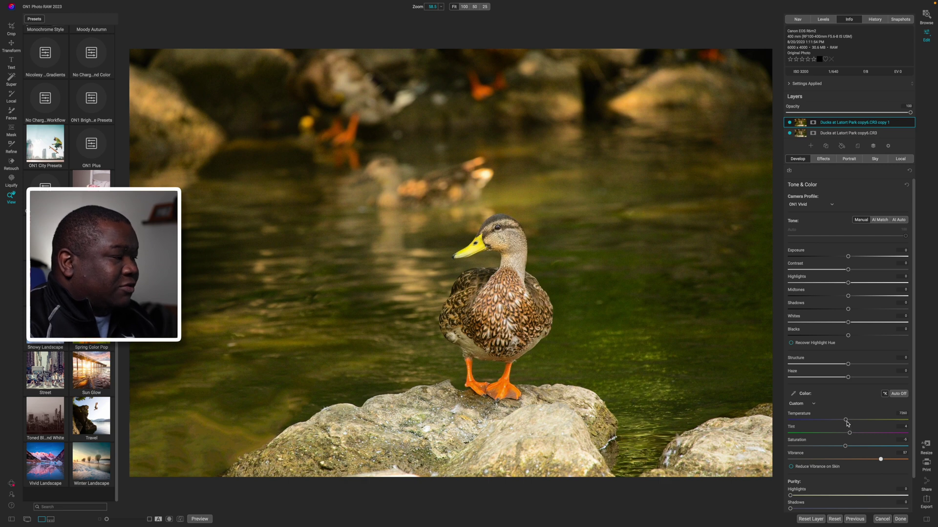
{"action": "mouse_move", "coordinate": [845, 422]}
{"action": "left_mouse_down"}
{"action": "mouse_move", "coordinate": [830, 422]}
{"action": "mouse_move", "coordinate": [839, 423]}
{"action": "left_mouse_up"}
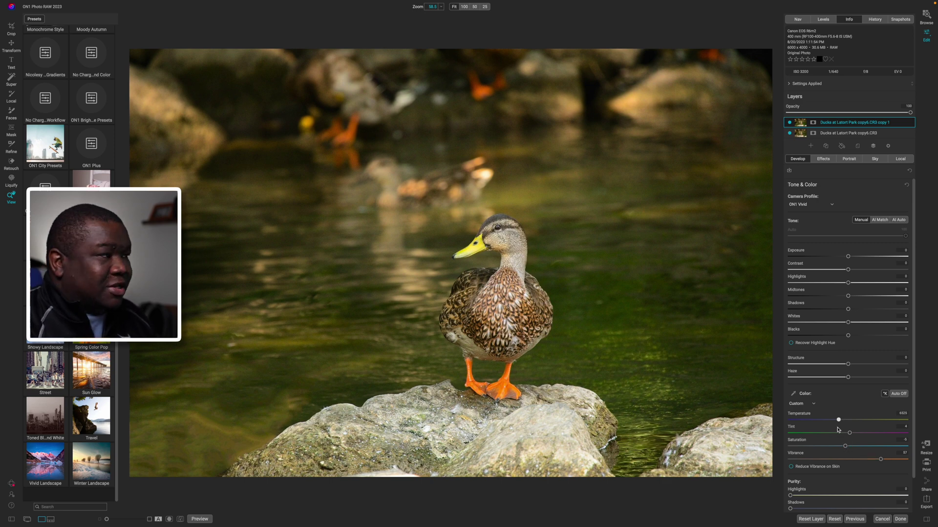
Add a Color Enhancer filter to the duplicated layer
{"action": "left_click", "coordinate": [824, 160]}
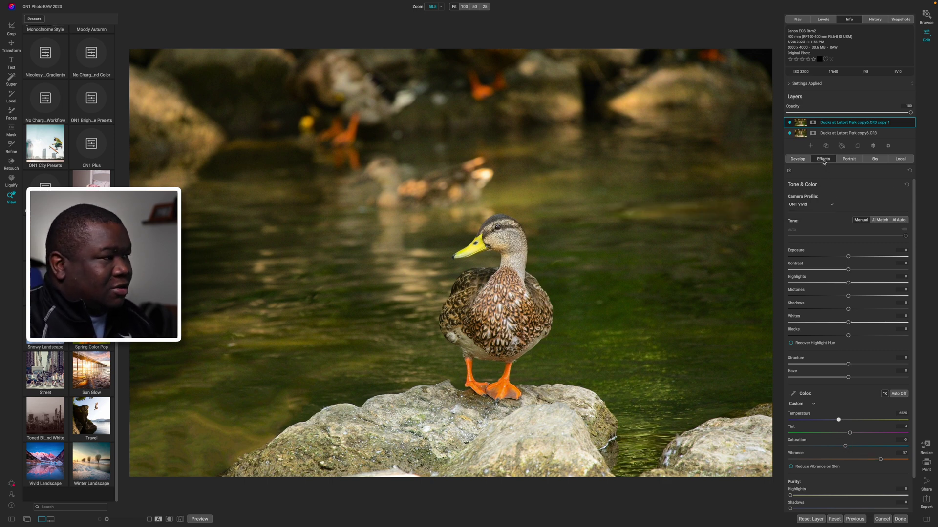
{"action": "left_click", "coordinate": [851, 183]}
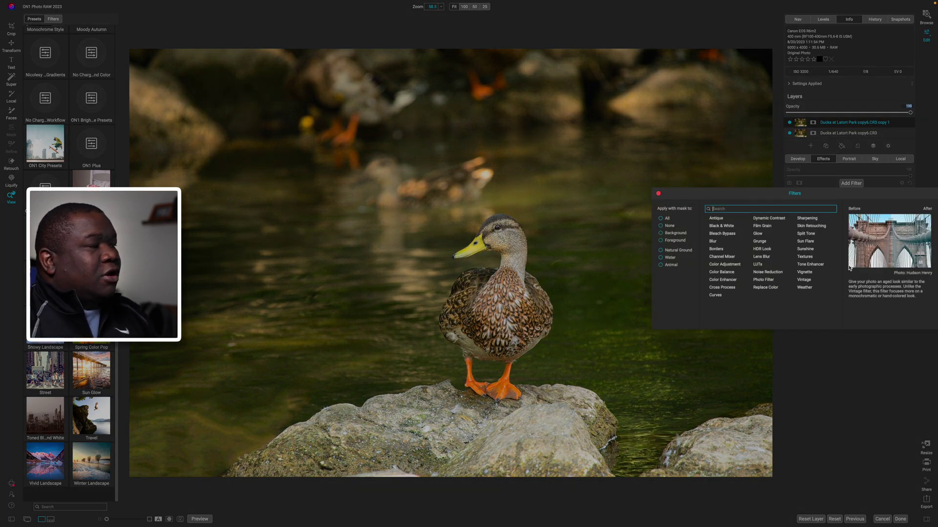
{"action": "left_click", "coordinate": [722, 280]}
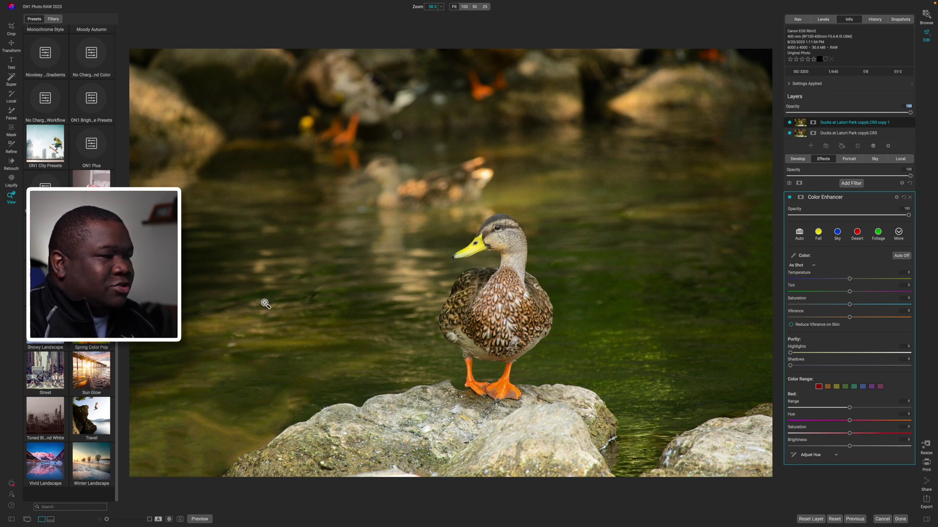
Add a Replace Color filter and sample the green water behind the duck as its target color
{"action": "left_click", "coordinate": [846, 198]}
{"action": "left_click", "coordinate": [850, 184]}
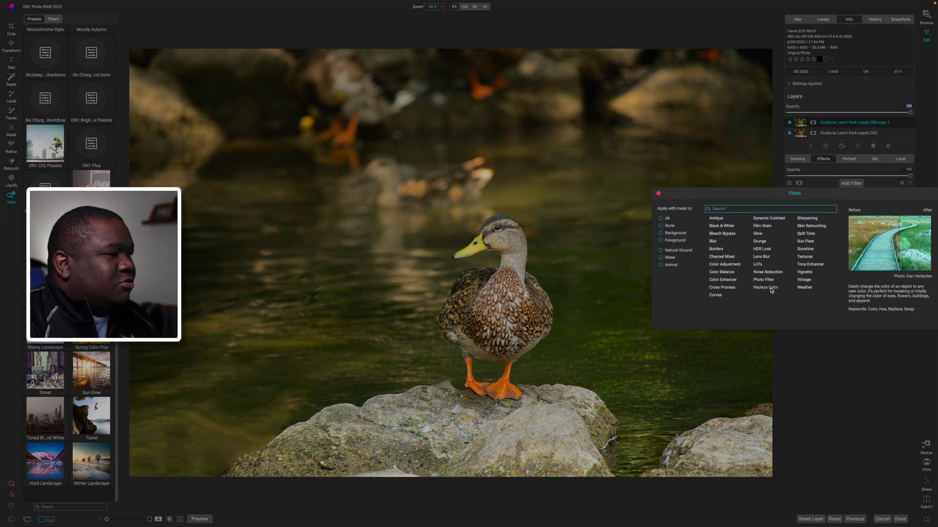
{"action": "key", "text": "Escape"}
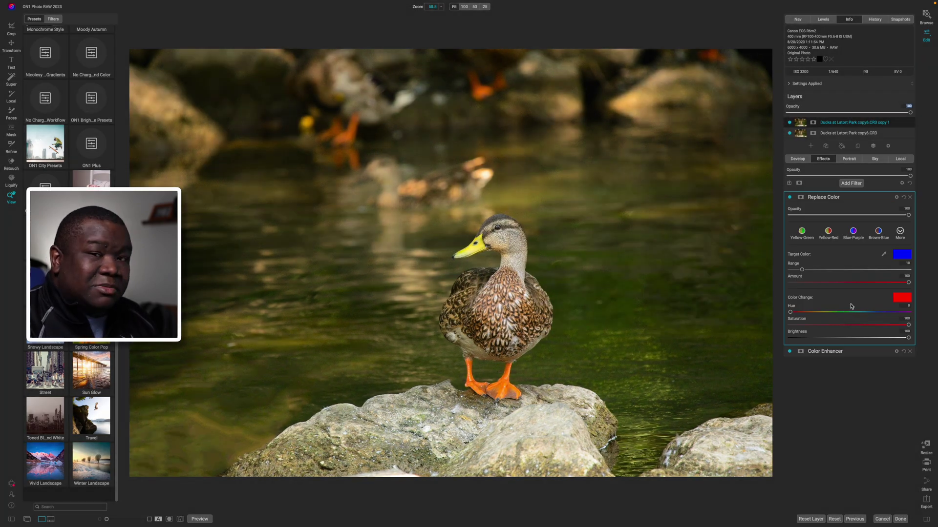
{"action": "left_click", "coordinate": [883, 255]}
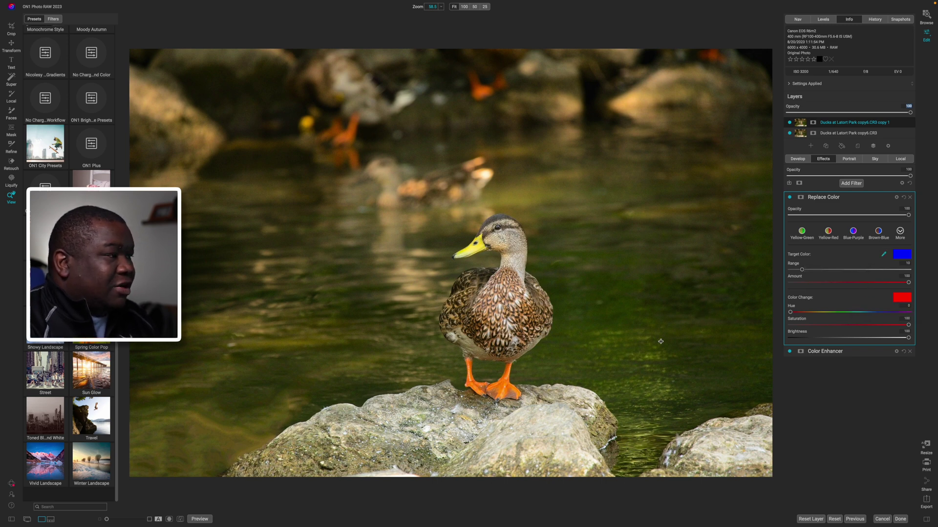
{"action": "left_click", "coordinate": [619, 319]}
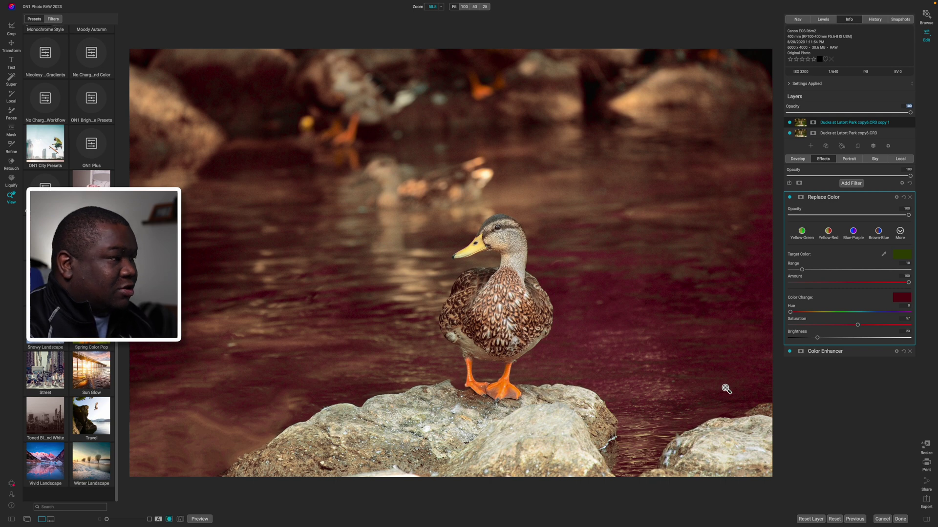
Activate the Replace Color filter's mask brush and set the filter's target color Range to 23
{"action": "left_click", "coordinate": [800, 197]}
{"action": "left_click", "coordinate": [801, 197]}
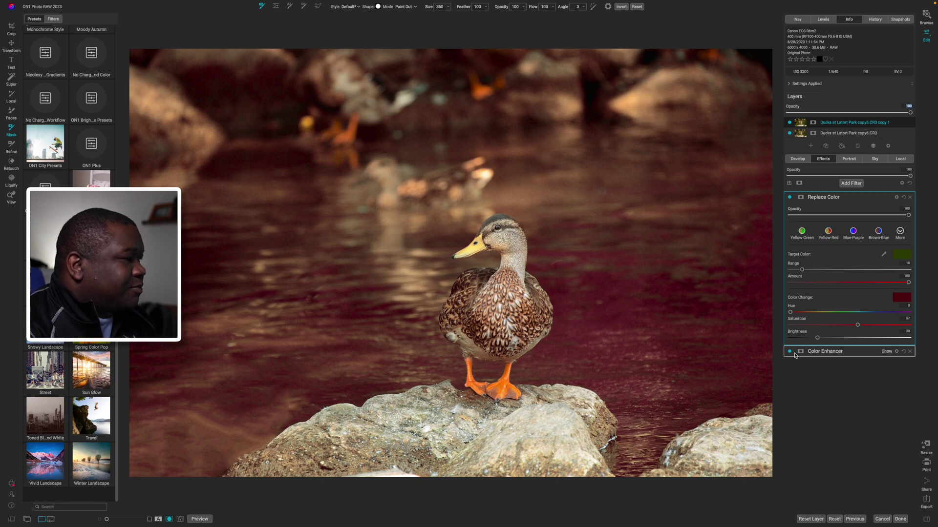
{"action": "mouse_move", "coordinate": [802, 272]}
{"action": "left_mouse_down"}
{"action": "mouse_move", "coordinate": [879, 275]}
{"action": "mouse_move", "coordinate": [817, 275]}
{"action": "left_mouse_up"}
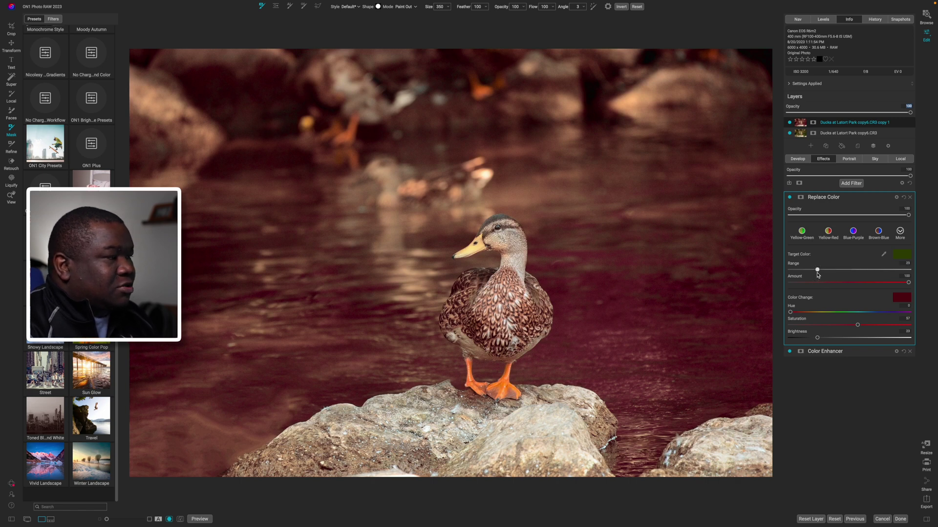
Set the replacement color's Hue to 241 and Saturation to 37, keeping the Amount at 100
{"action": "left_click", "coordinate": [862, 313]}
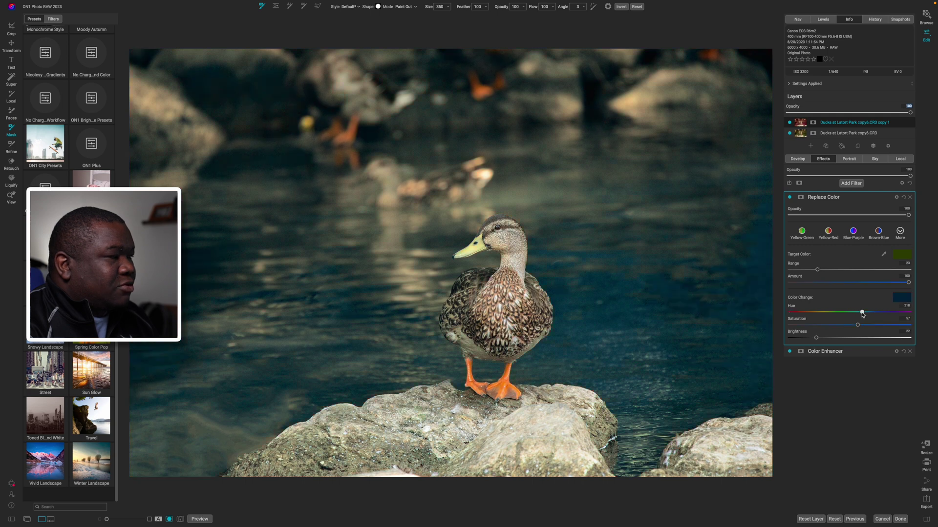
{"action": "left_click_drag", "start_coordinate": [862, 313], "coordinate": [870, 314]}
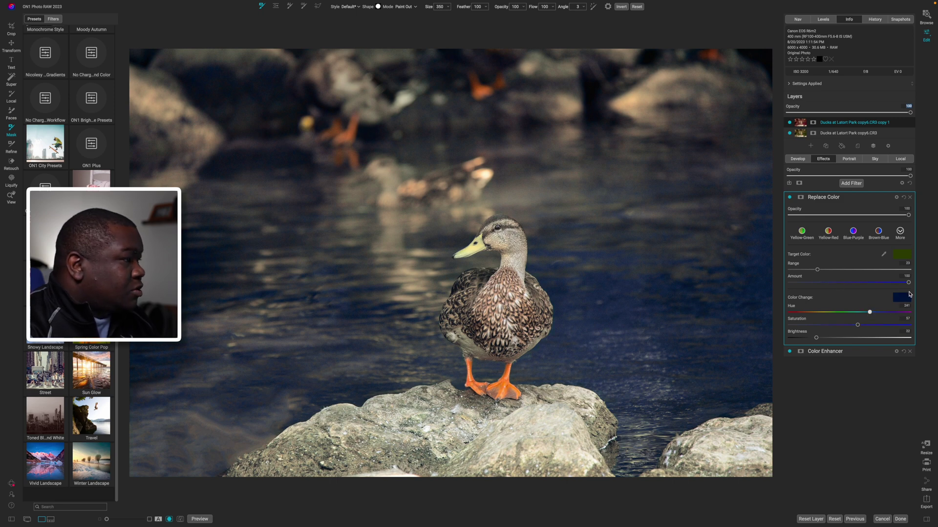
{"action": "mouse_move", "coordinate": [907, 283]}
{"action": "left_mouse_down"}
{"action": "mouse_move", "coordinate": [860, 286]}
{"action": "mouse_move", "coordinate": [910, 285]}
{"action": "left_mouse_up"}
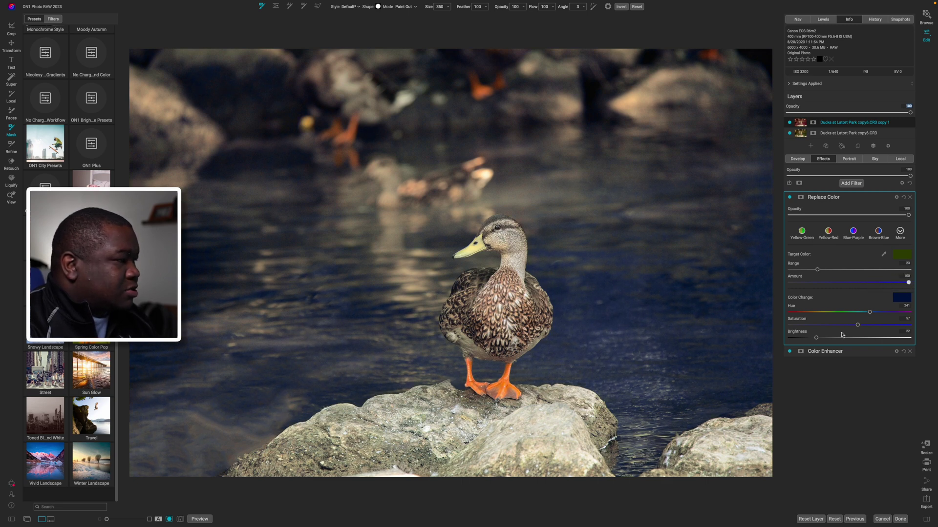
{"action": "left_click_drag", "start_coordinate": [858, 325], "coordinate": [834, 327]}
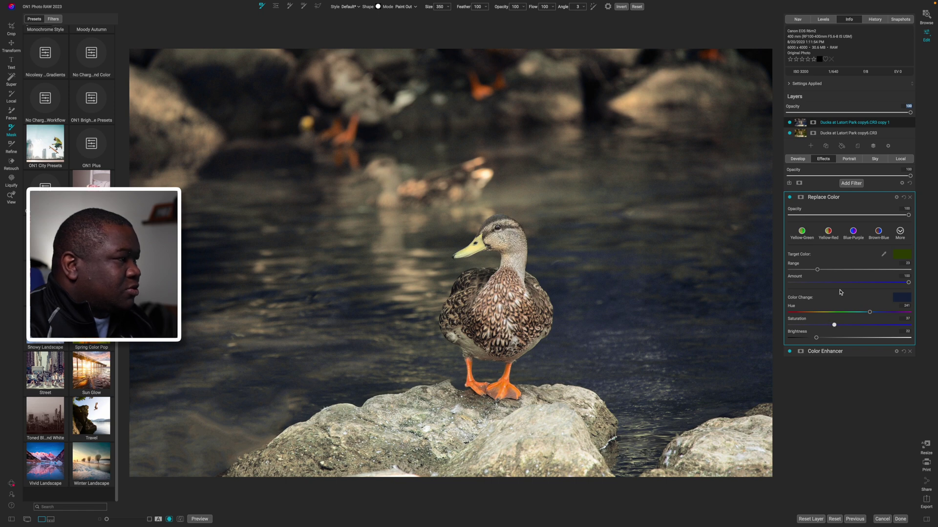
Delete the Replace Color filter from the duplicated layer and expand the Color Enhancer filter's settings
{"action": "left_click", "coordinate": [909, 197]}
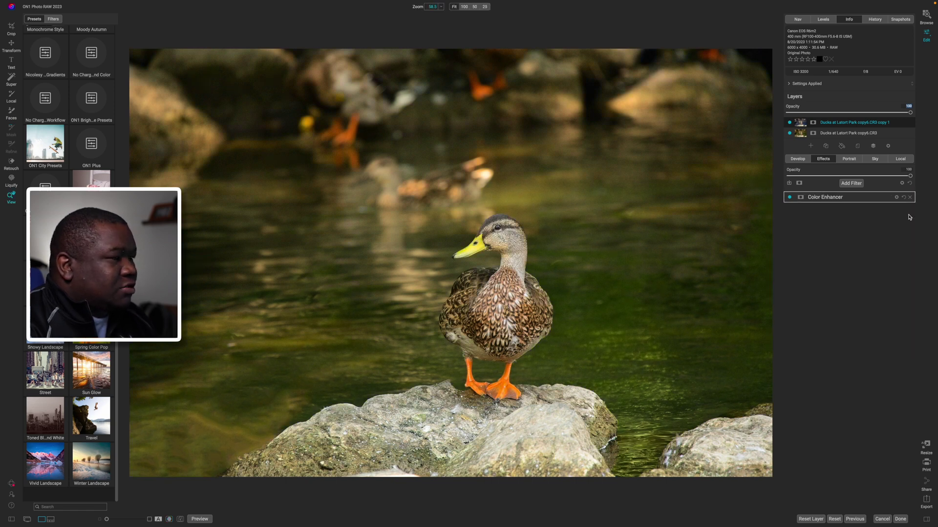
{"action": "left_click", "coordinate": [838, 198]}
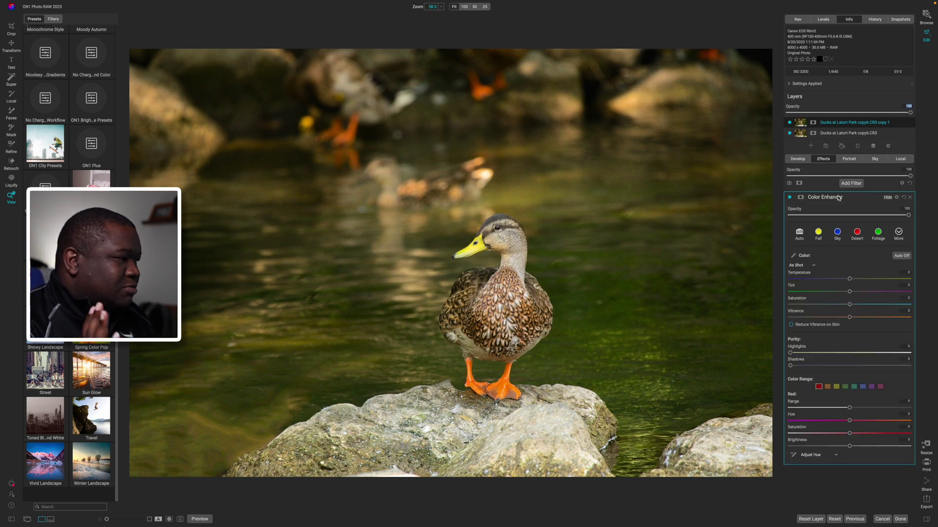
Lower the Green range's saturation in Color Enhancer, and reduce both saturation and brightness for the Yellow range
{"action": "left_click", "coordinate": [845, 386]}
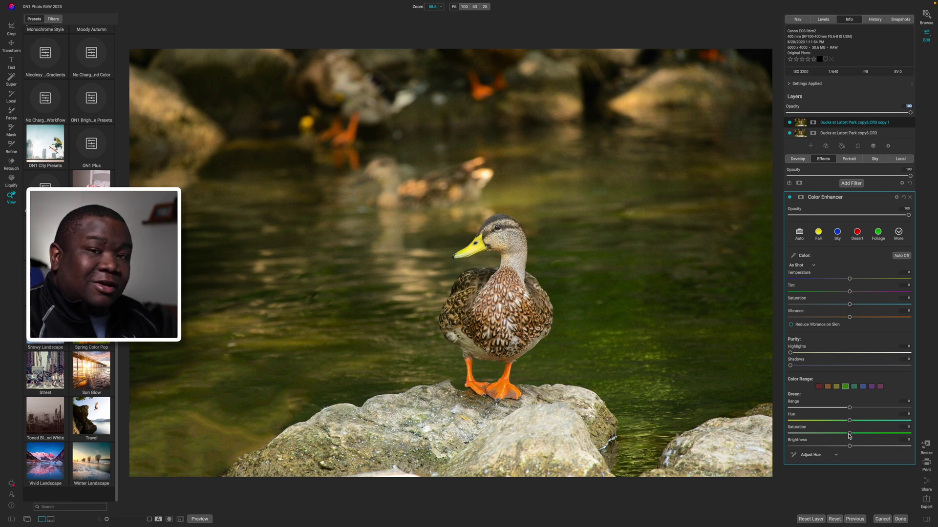
{"action": "left_click_drag", "start_coordinate": [848, 435], "coordinate": [808, 435]}
{"action": "left_click", "coordinate": [836, 387]}
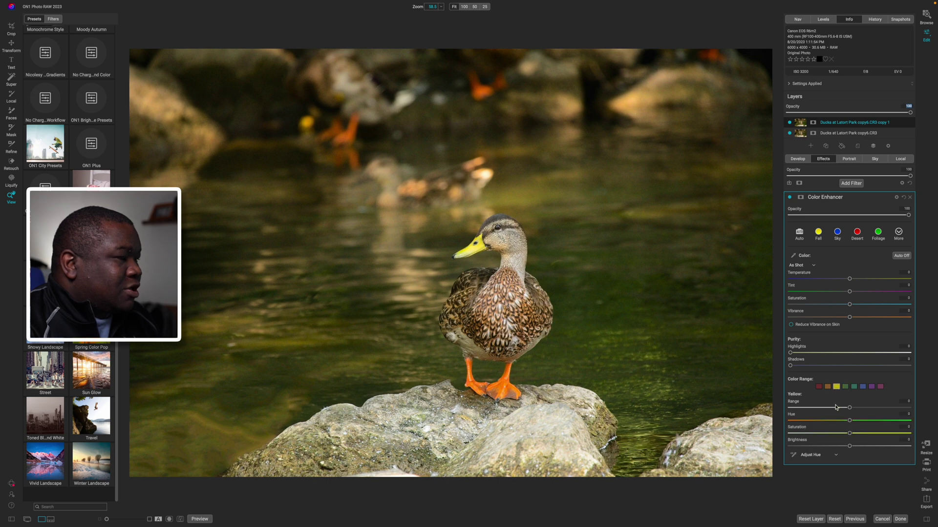
{"action": "left_click_drag", "start_coordinate": [850, 436], "coordinate": [819, 448]}
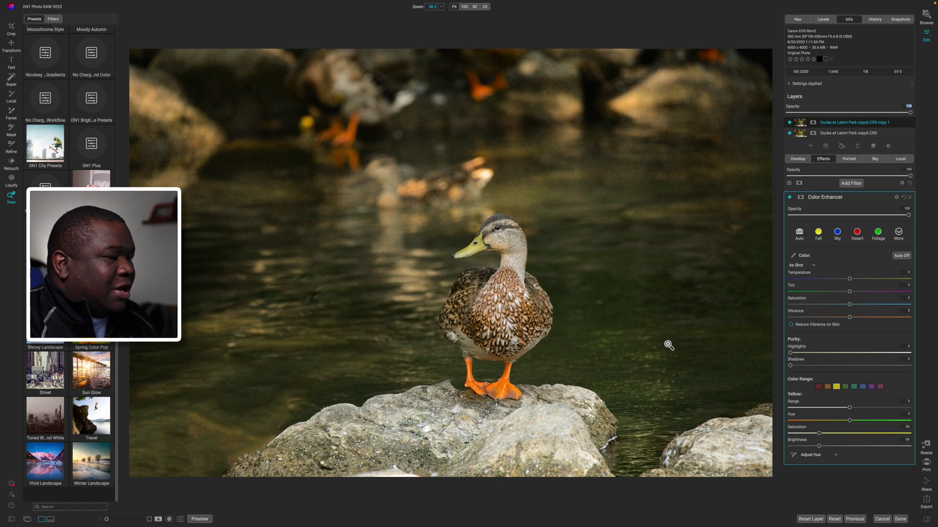
Set Color Enhancer's on-image color adjustment to Adjust Saturation and desaturate the orange tones sampled from the water behind the duck
{"action": "left_click", "coordinate": [794, 455]}
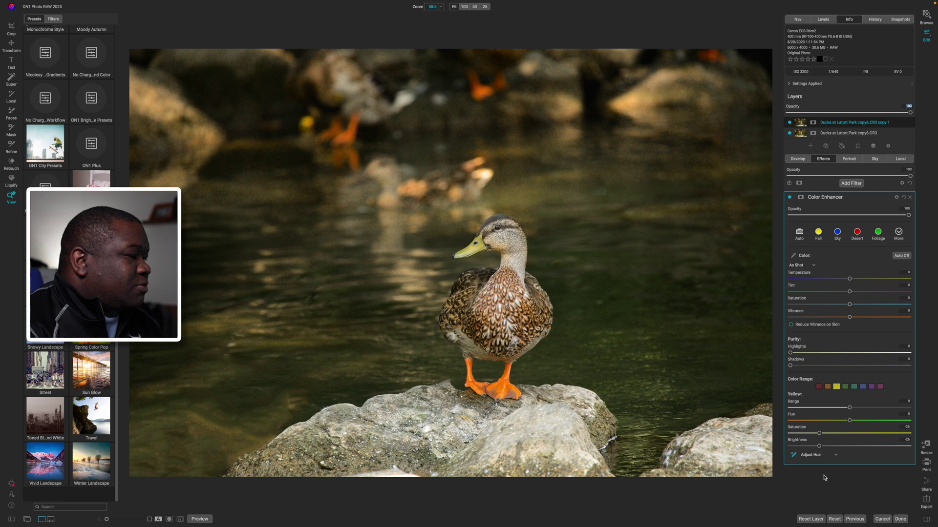
{"action": "left_click", "coordinate": [811, 455]}
{"action": "left_click", "coordinate": [817, 467]}
{"action": "left_click", "coordinate": [793, 455]}
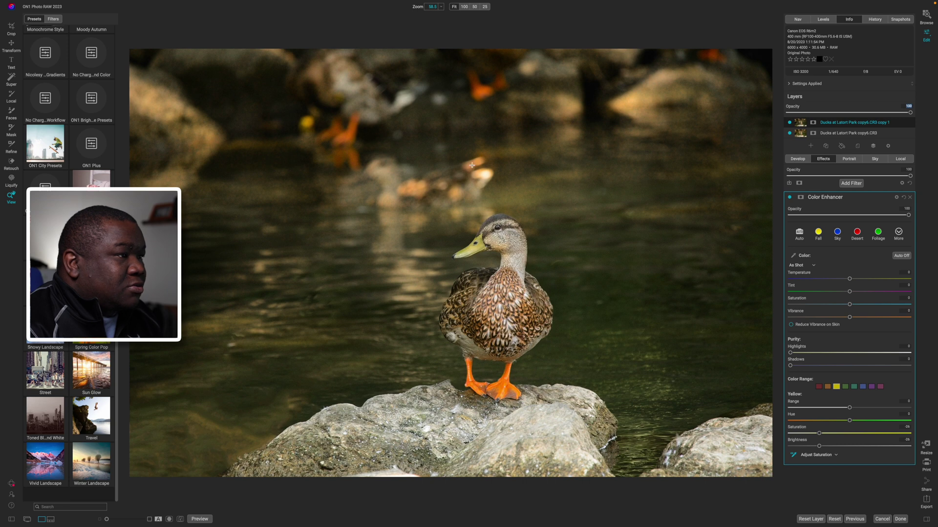
{"action": "left_click_drag", "start_coordinate": [475, 164], "coordinate": [448, 165]}
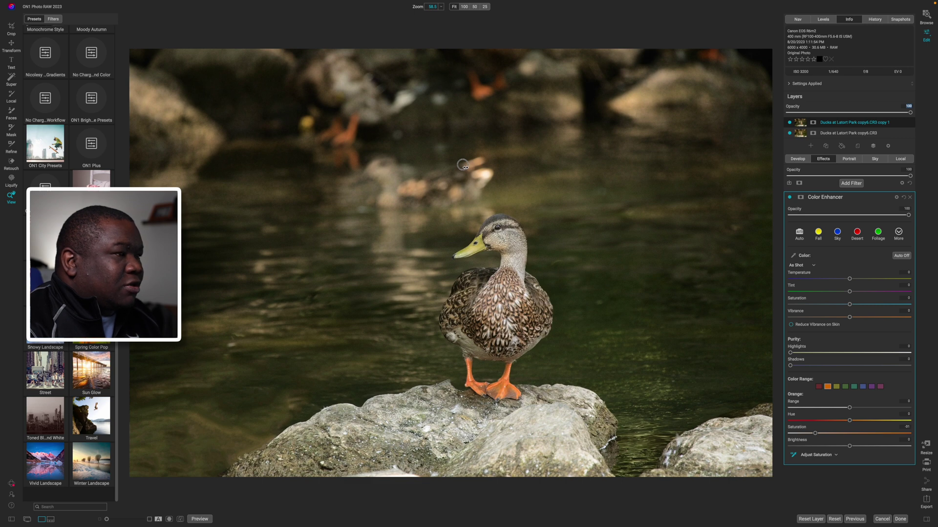
{"action": "left_click_drag", "start_coordinate": [496, 164], "coordinate": [502, 164]}
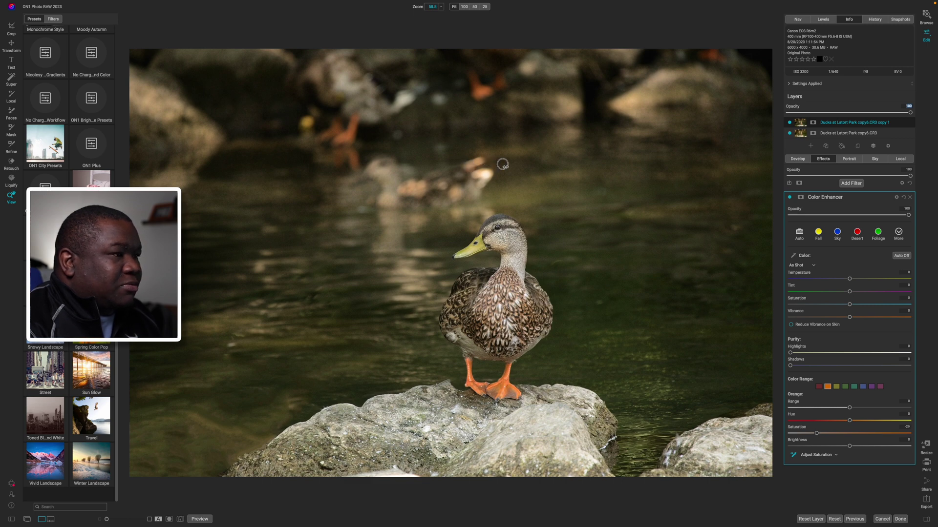
{"action": "left_click_drag", "start_coordinate": [640, 179], "coordinate": [577, 185]}
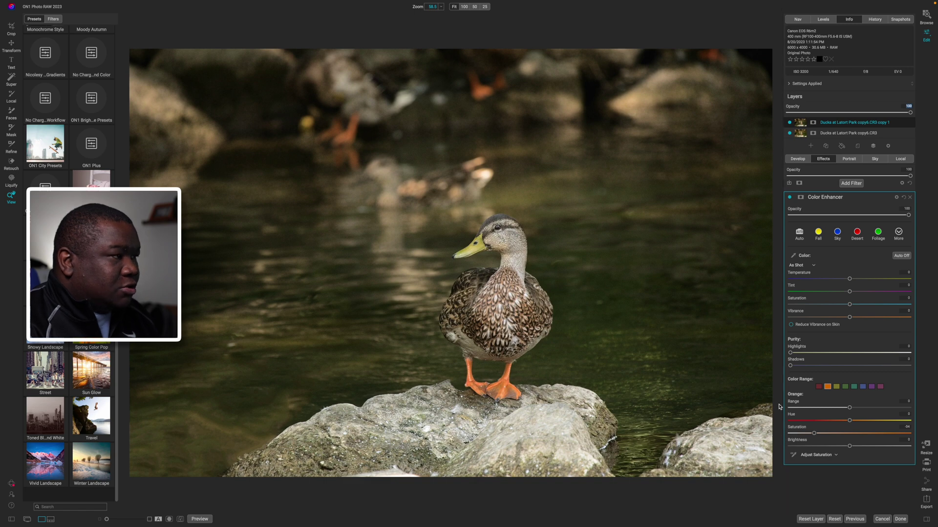
Restrict the Color Enhancer filter to the water by applying the Mask AI Water selection to its mask
{"action": "left_click", "coordinate": [800, 197]}
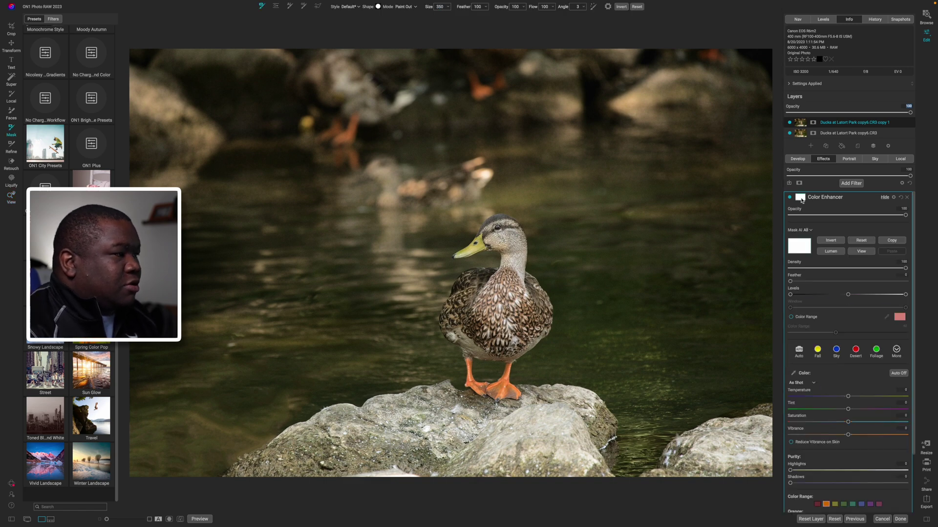
{"action": "left_click", "coordinate": [808, 230]}
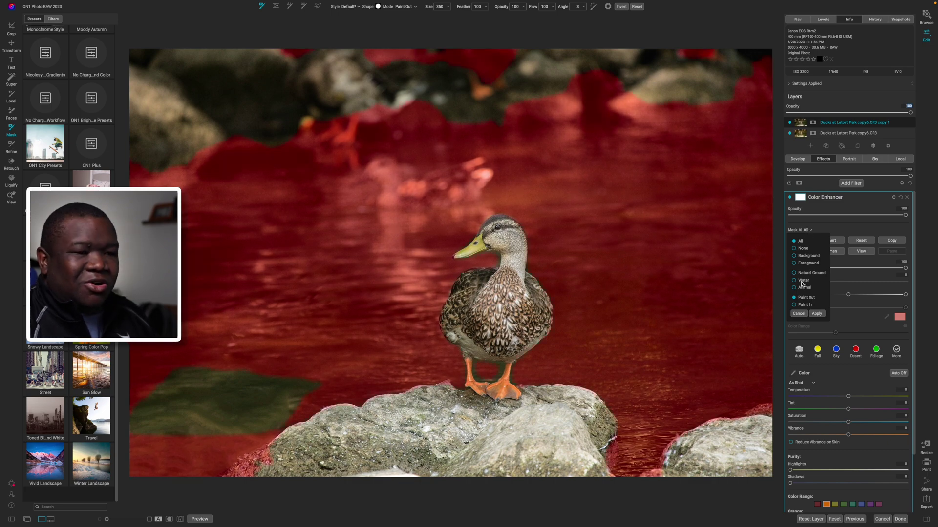
{"action": "left_click", "coordinate": [802, 281]}
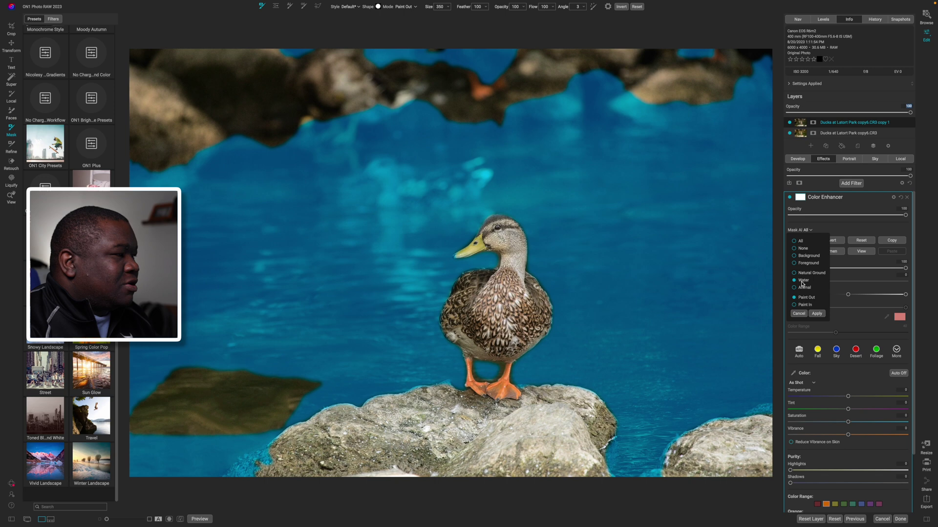
{"action": "left_click", "coordinate": [816, 313]}
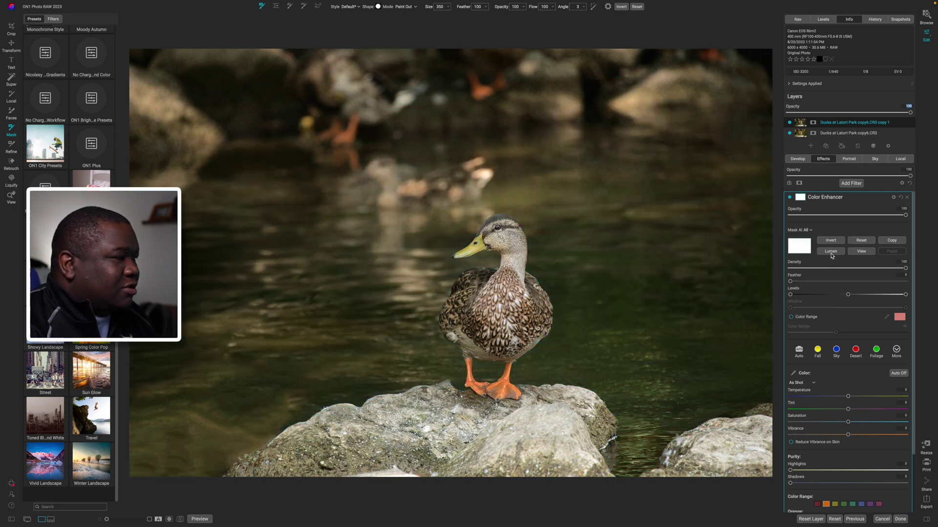
{"action": "left_click", "coordinate": [808, 230]}
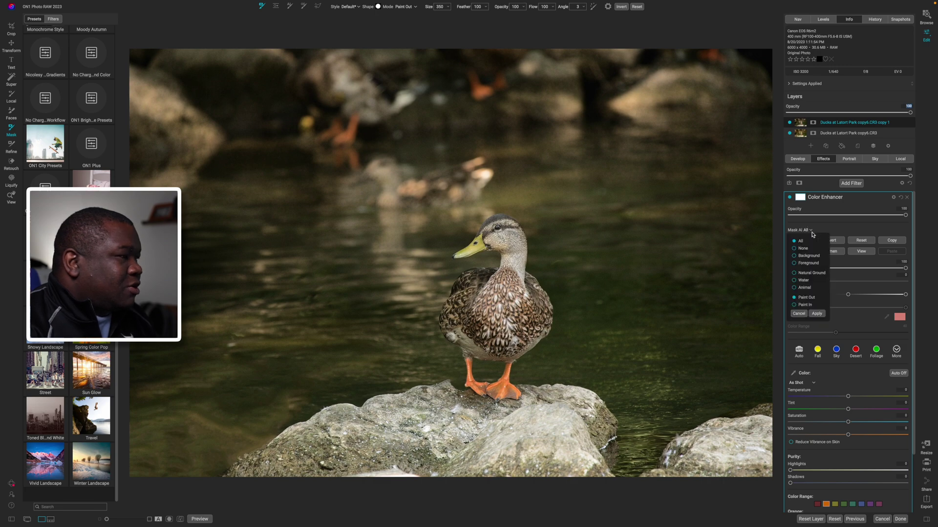
{"action": "left_click", "coordinate": [803, 281]}
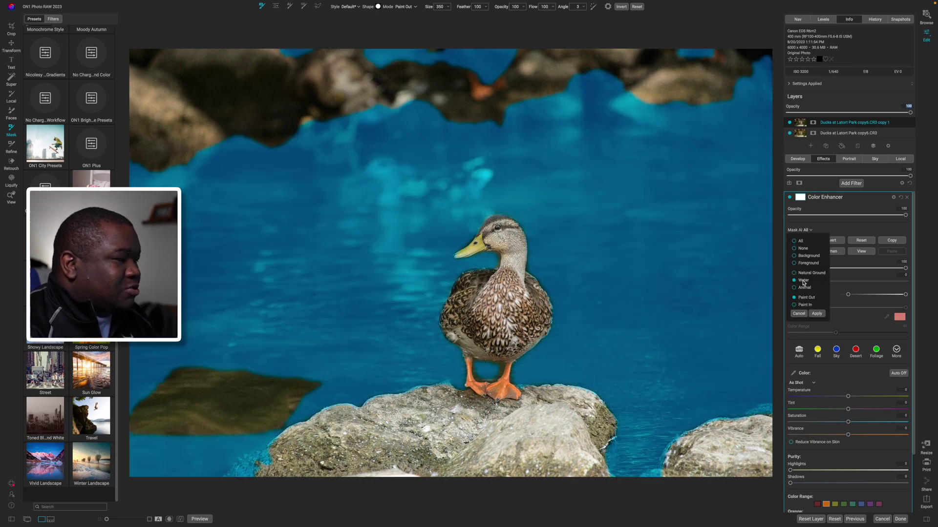
{"action": "left_click", "coordinate": [814, 314]}
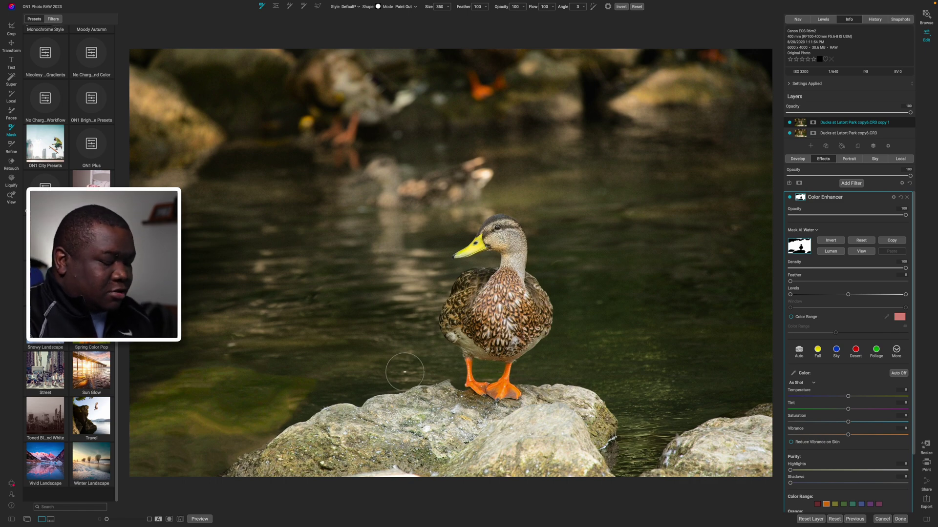
Check the mask overlay and paint the missed water patch beside the duck's rock into the mask with a size 500 brush
{"action": "key", "text": "ctrl+m"}
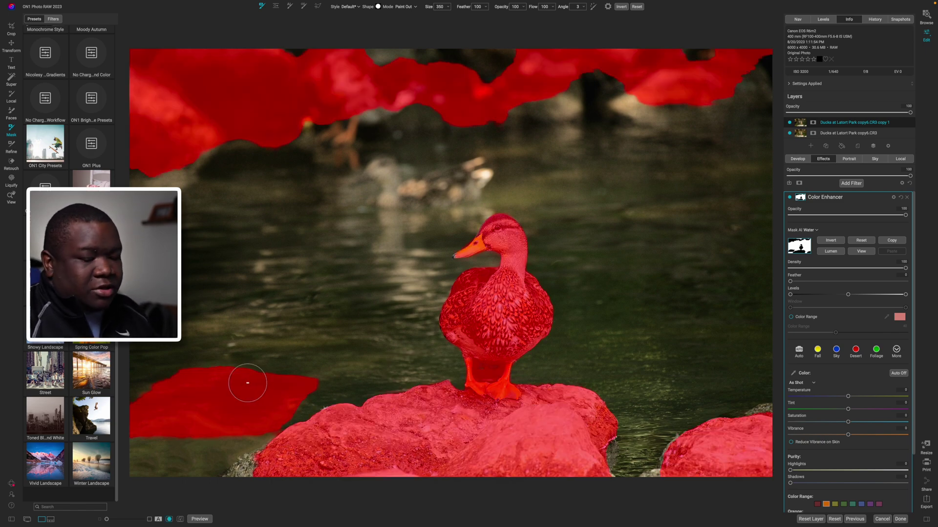
{"action": "key", "text": "bracketright"}
{"action": "key", "text": "bracketright"}
{"action": "key", "text": "bracketright"}
{"action": "mouse_move", "coordinate": [248, 382]}
{"action": "left_mouse_down"}
{"action": "mouse_move", "coordinate": [303, 383]}
{"action": "mouse_move", "coordinate": [190, 380]}
{"action": "mouse_move", "coordinate": [152, 420]}
{"action": "mouse_move", "coordinate": [157, 378]}
{"action": "mouse_move", "coordinate": [188, 342]}
{"action": "mouse_move", "coordinate": [178, 446]}
{"action": "mouse_move", "coordinate": [255, 388]}
{"action": "mouse_move", "coordinate": [309, 379]}
{"action": "mouse_move", "coordinate": [189, 438]}
{"action": "left_mouse_up"}
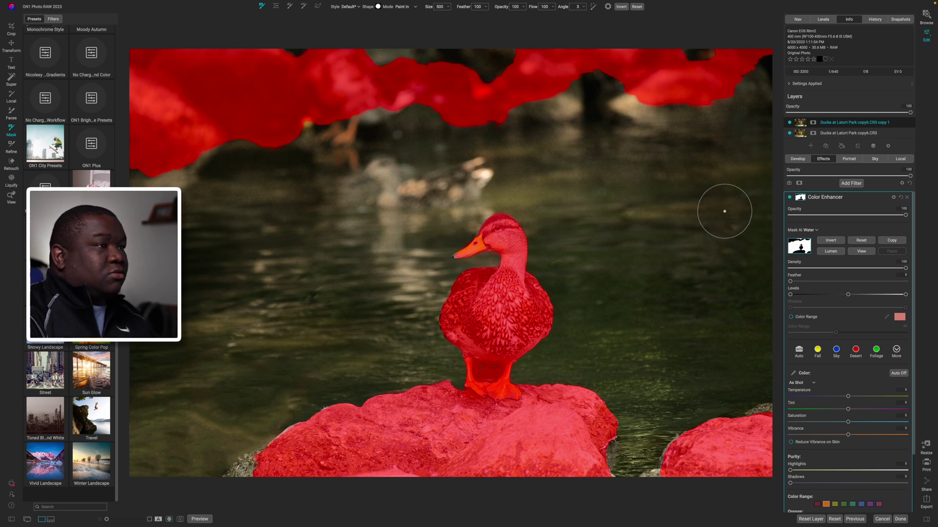
{"action": "key", "text": "ctrl+m"}
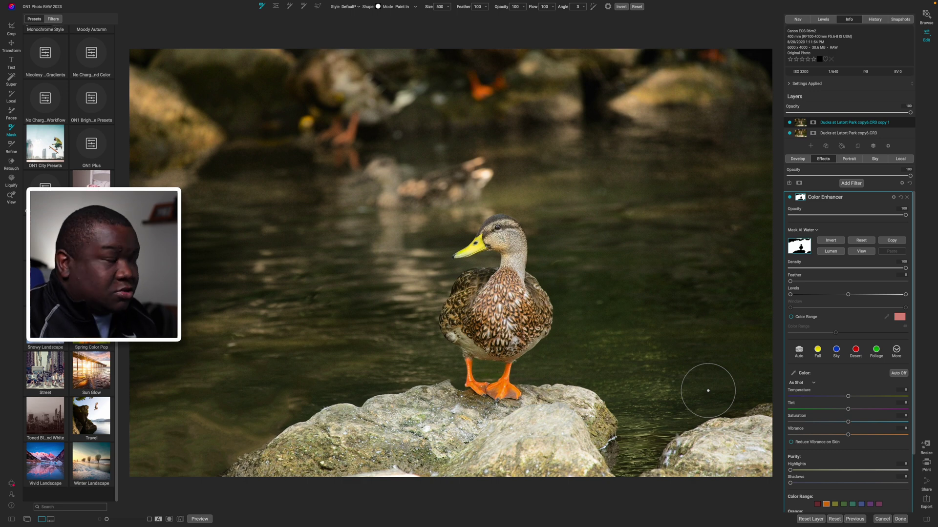
{"action": "key", "text": "x"}
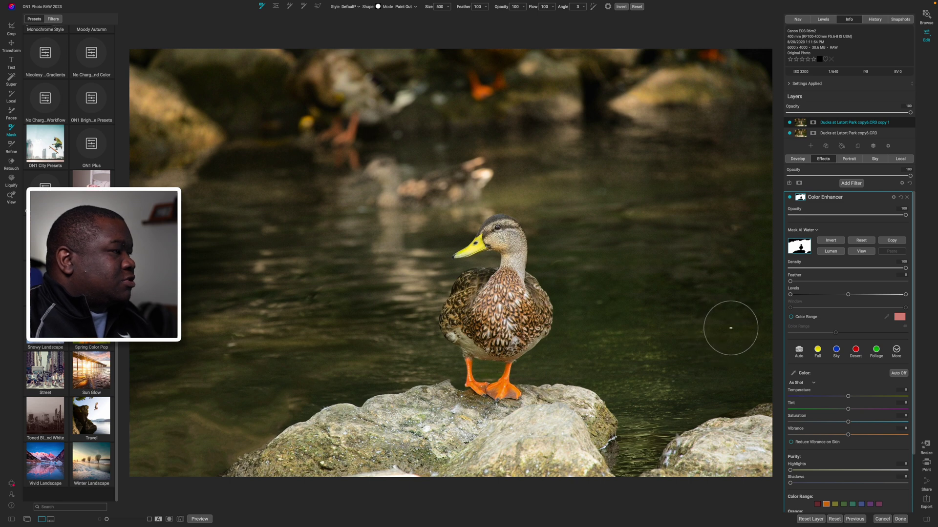
Copy the Color Enhancer's water mask into the Local adjustment's mask and invert it to cover the duck and rocks
{"action": "left_click", "coordinate": [889, 242]}
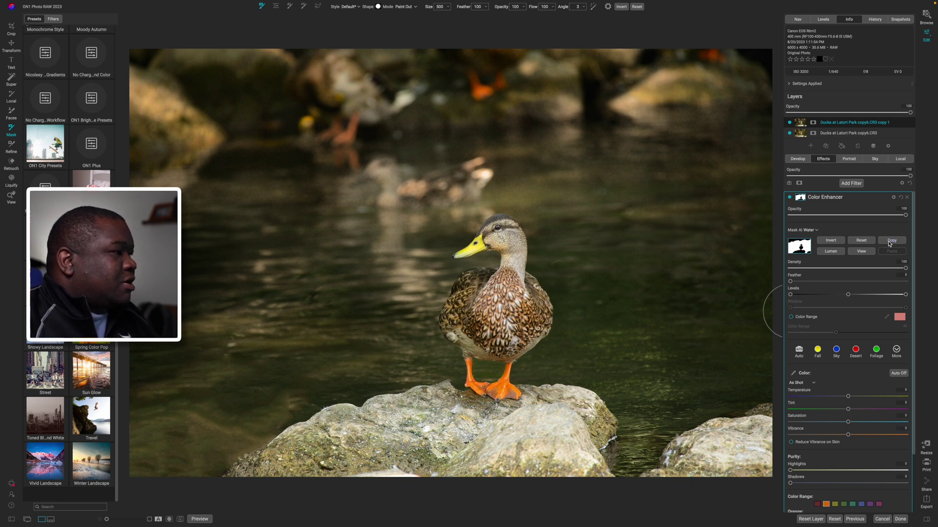
{"action": "left_click", "coordinate": [852, 197]}
{"action": "left_click", "coordinate": [898, 160]}
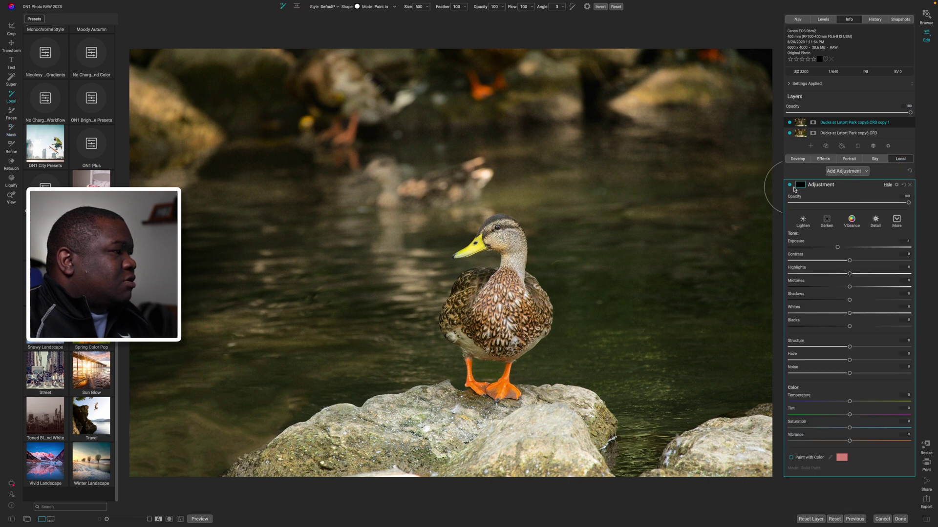
{"action": "left_click", "coordinate": [801, 185]}
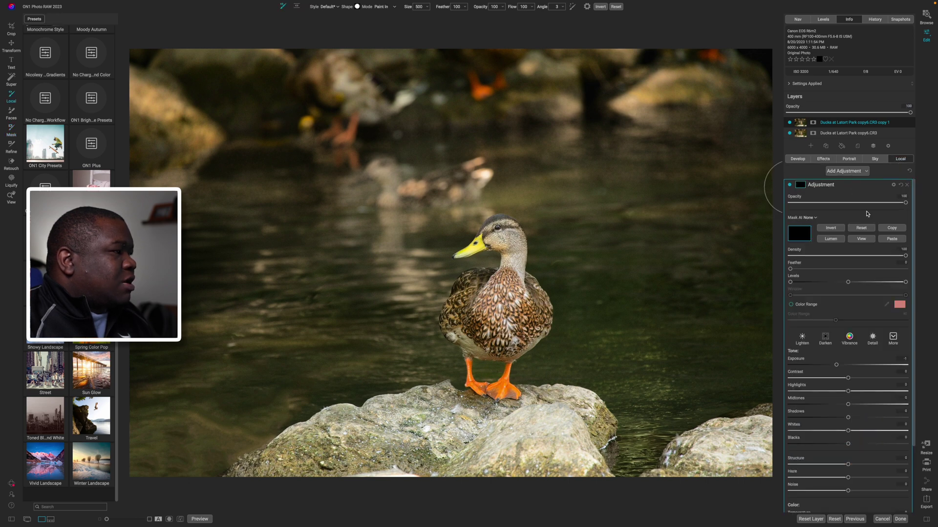
{"action": "left_click", "coordinate": [889, 239]}
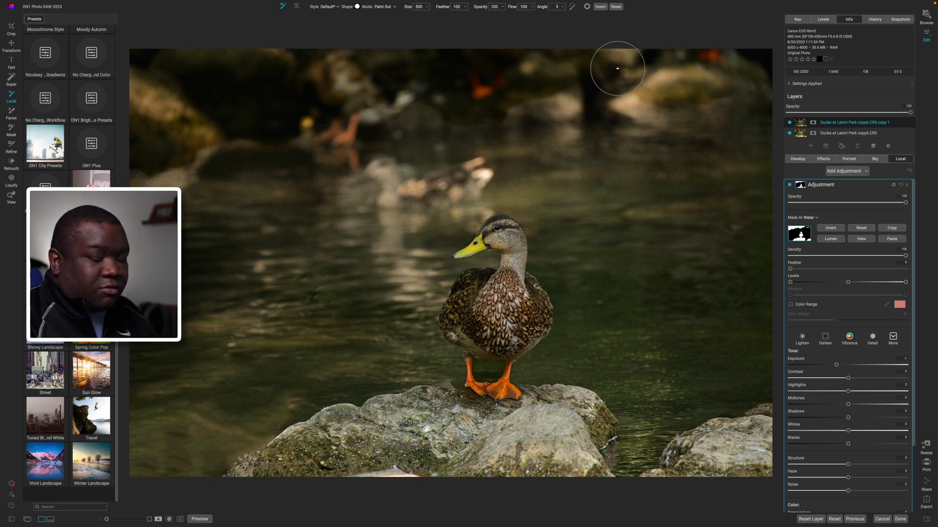
Paint the background rocks and the small rock beside the duck out of the adjustment's mask with a size 1100 brush
{"action": "scroll", "coordinate": [617, 69], "scroll_direction": "up", "scroll_amount": 6}
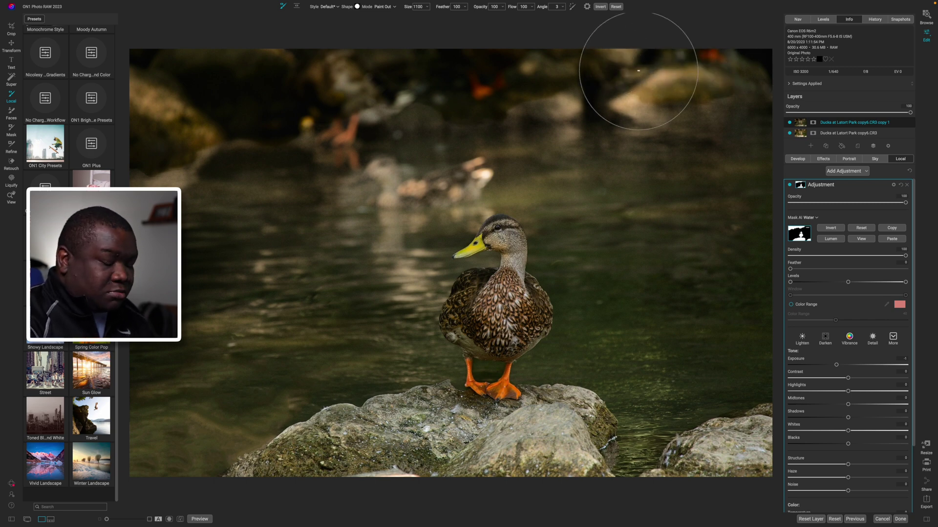
{"action": "key", "text": "o"}
{"action": "mouse_move", "coordinate": [660, 88]}
{"action": "left_mouse_down"}
{"action": "mouse_move", "coordinate": [397, 84]}
{"action": "mouse_move", "coordinate": [161, 107]}
{"action": "left_mouse_up"}
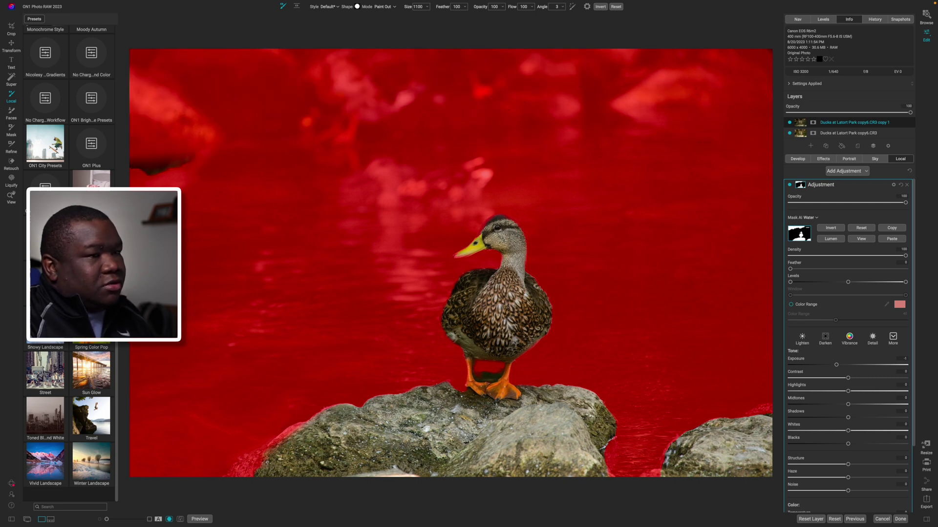
{"action": "left_click_drag", "start_coordinate": [195, 146], "coordinate": [210, 131]}
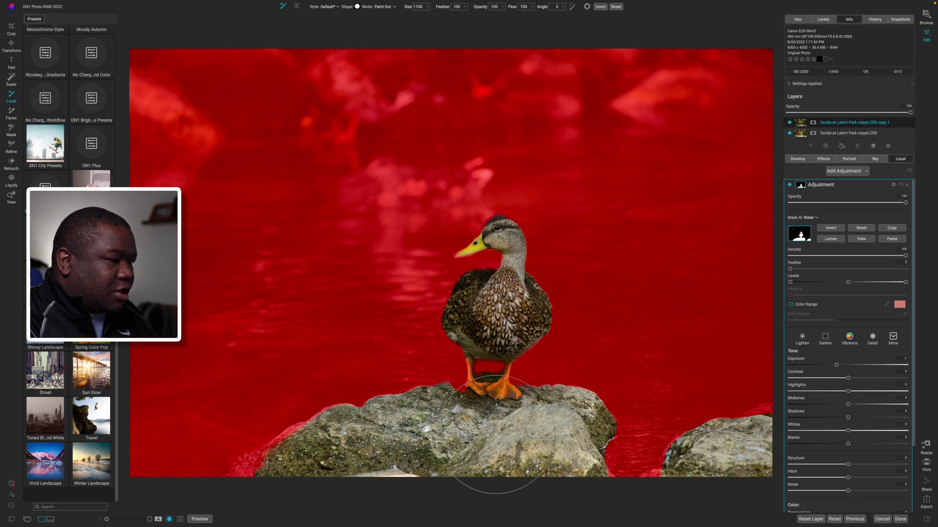
{"action": "mouse_move", "coordinate": [703, 461]}
{"action": "left_mouse_down"}
{"action": "mouse_move", "coordinate": [740, 456]}
{"action": "mouse_move", "coordinate": [753, 425]}
{"action": "mouse_move", "coordinate": [737, 446]}
{"action": "left_mouse_up"}
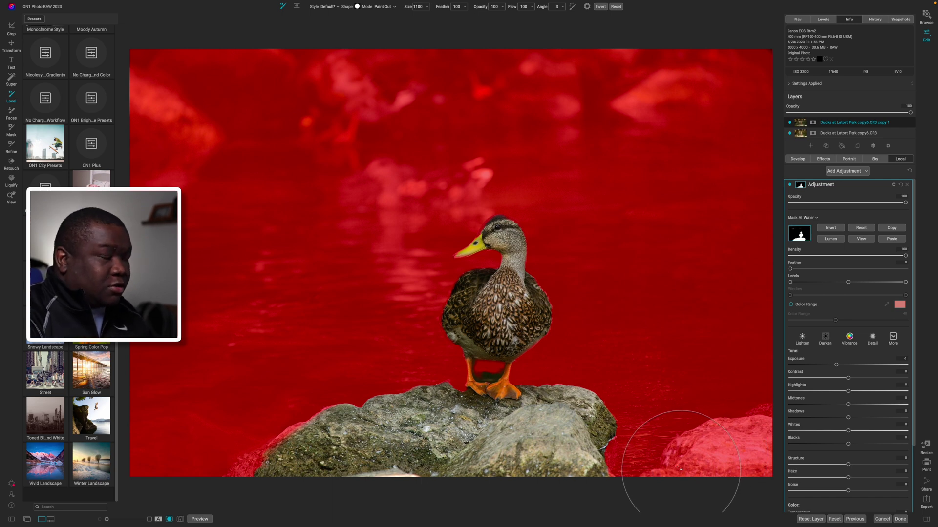
{"action": "key", "text": "o"}
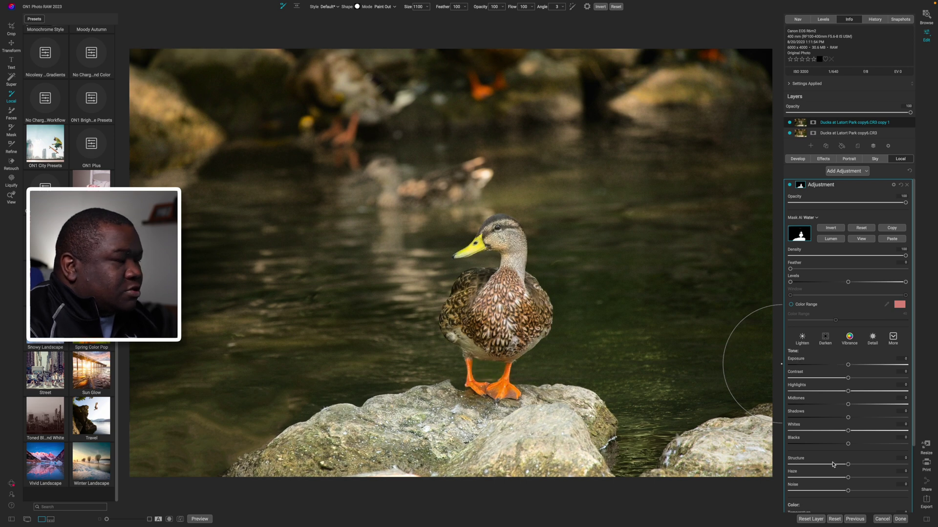
Slightly raise the Local adjustment's exposure, increase its contrast and structure, and lower its blacks to -14
{"action": "left_click_drag", "start_coordinate": [849, 366], "coordinate": [869, 381]}
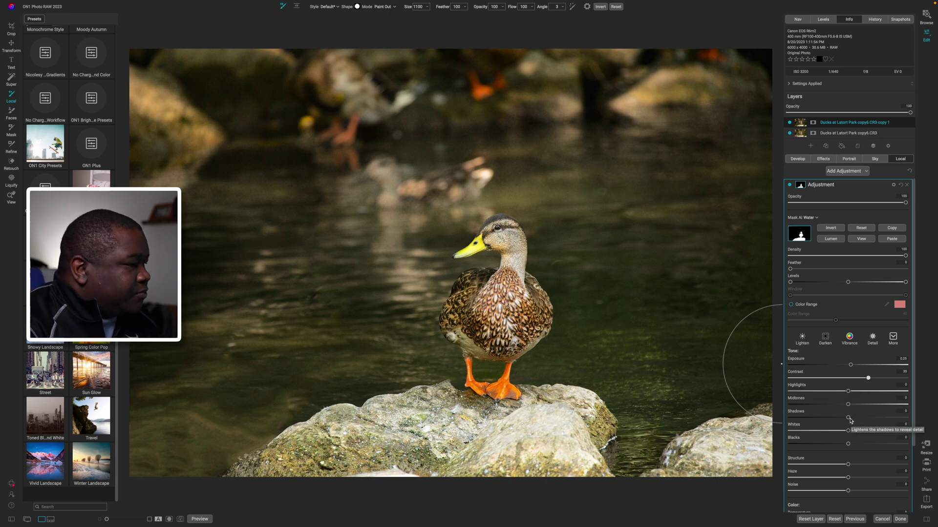
{"action": "left_click_drag", "start_coordinate": [848, 447], "coordinate": [858, 465]}
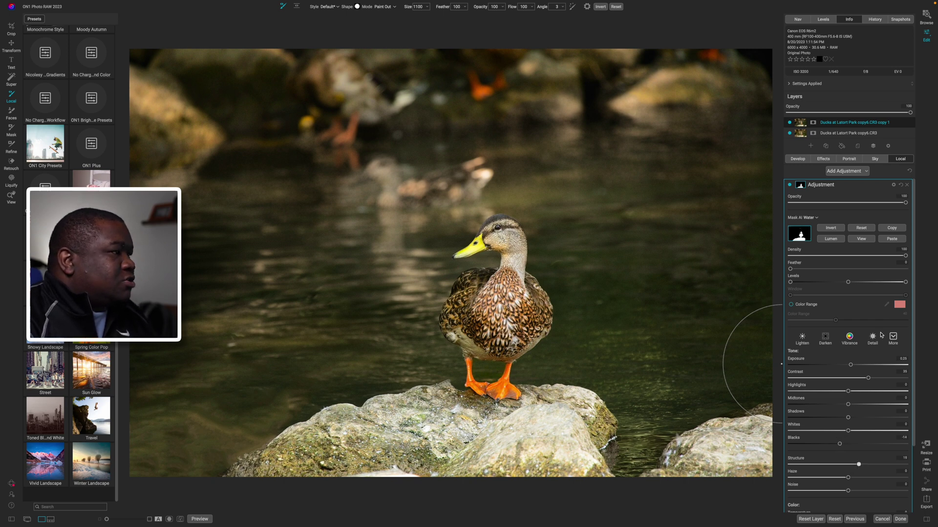
{"action": "left_click", "coordinate": [844, 186]}
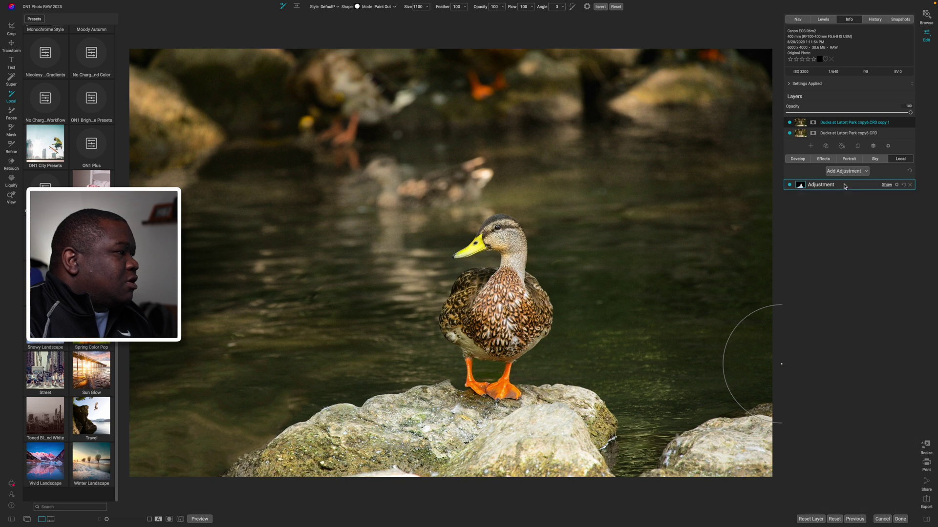
Copy the duck adjustment's mask into a new darkening Local adjustment and invert it to cover the water and background
{"action": "left_click", "coordinate": [807, 186]}
{"action": "left_click", "coordinate": [806, 186]}
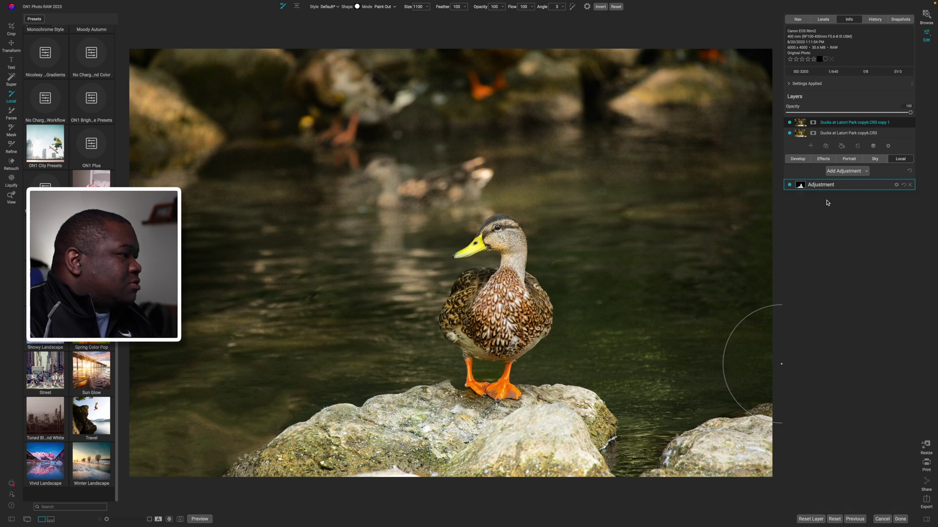
{"action": "left_click", "coordinate": [803, 185]}
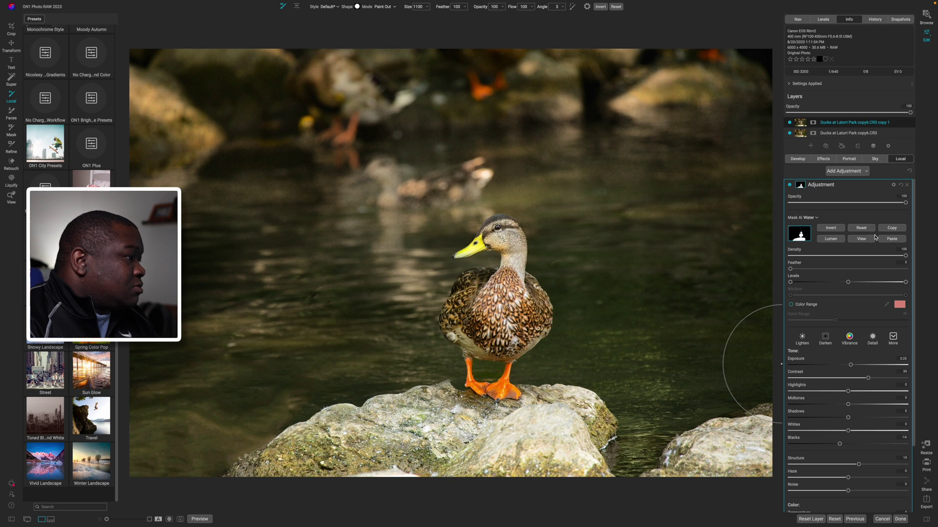
{"action": "left_click", "coordinate": [846, 185]}
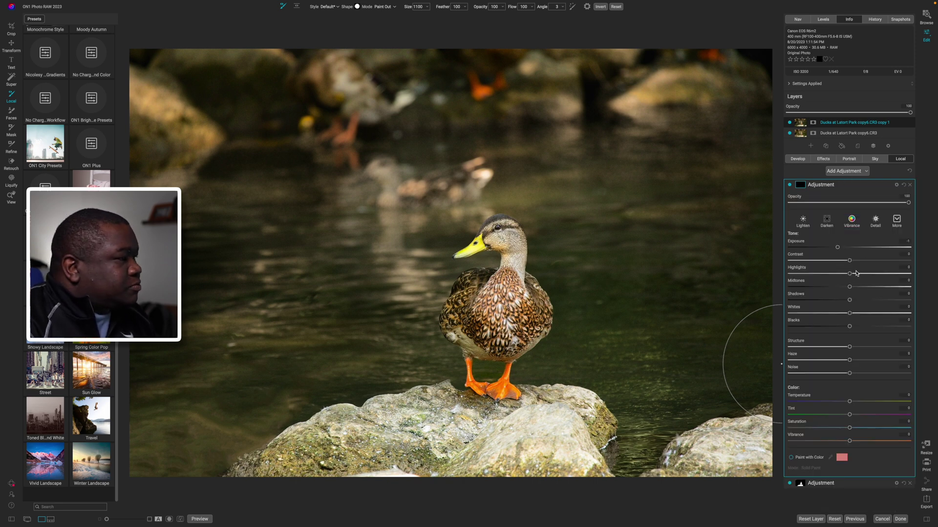
{"action": "left_click", "coordinate": [801, 187]}
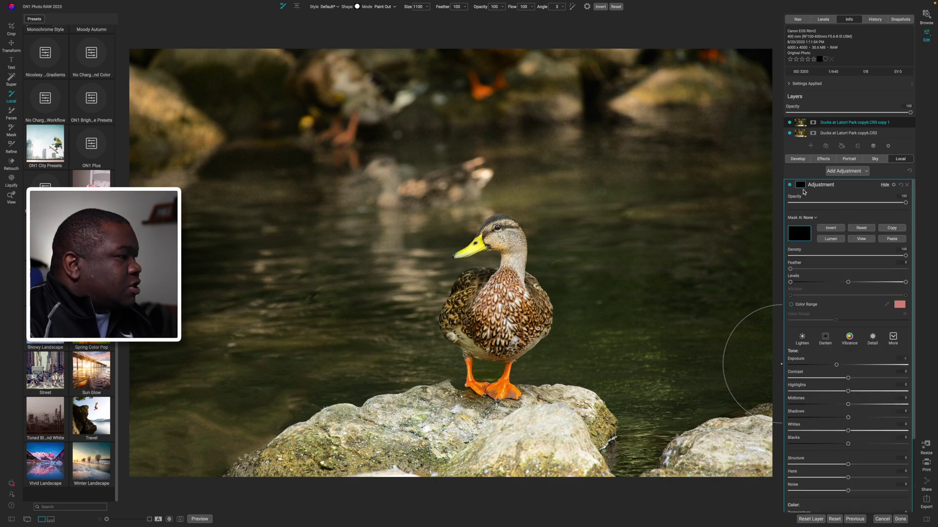
{"action": "left_click", "coordinate": [890, 239]}
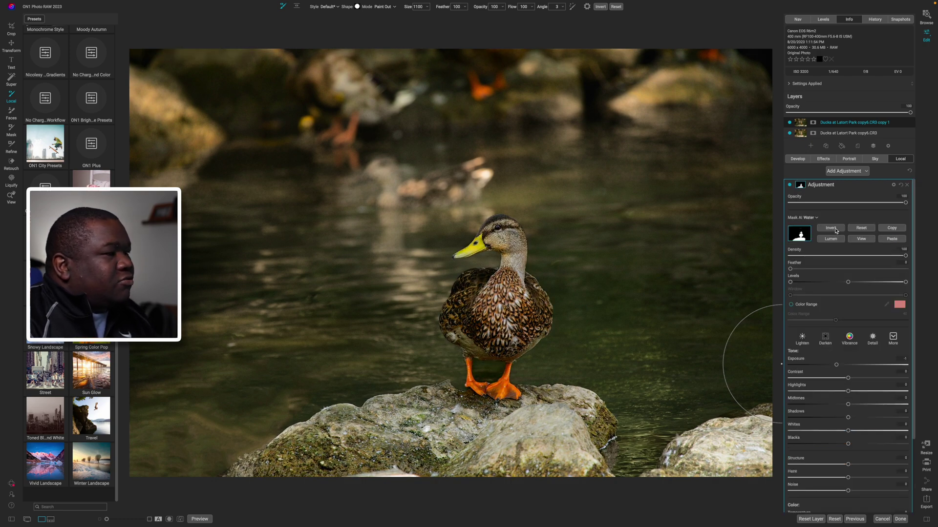
{"action": "left_click", "coordinate": [836, 230]}
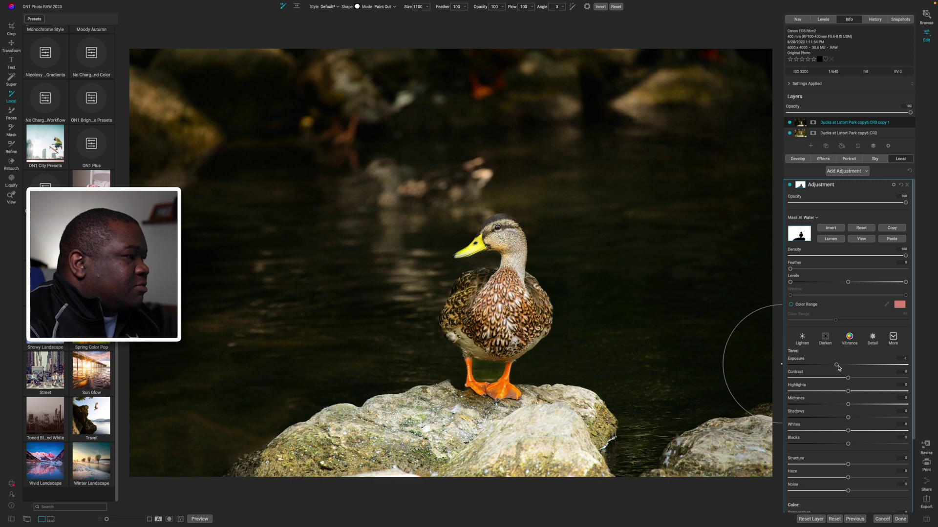
Set the background adjustment's exposure to -0.6 and opacity to 74, and feather its mask to about 29
{"action": "left_click_drag", "start_coordinate": [838, 367], "coordinate": [841, 368]}
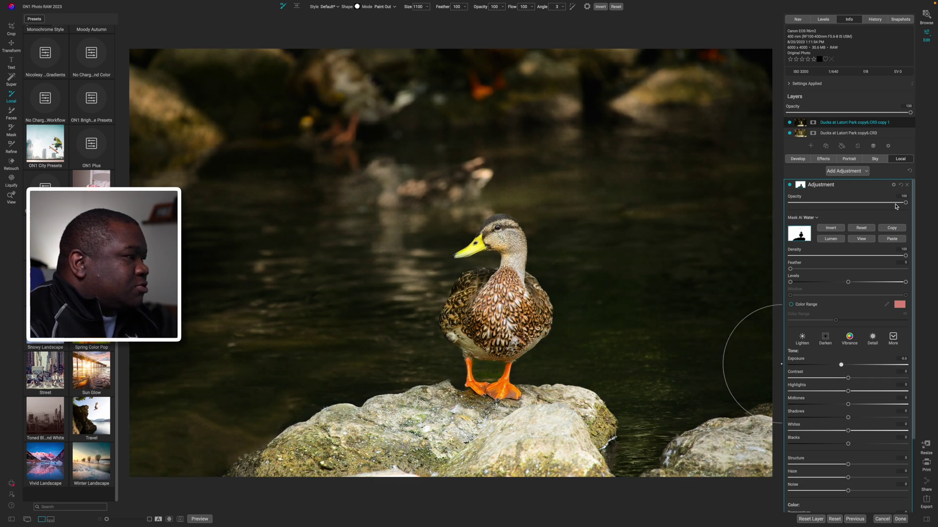
{"action": "left_click_drag", "start_coordinate": [904, 204], "coordinate": [875, 207]}
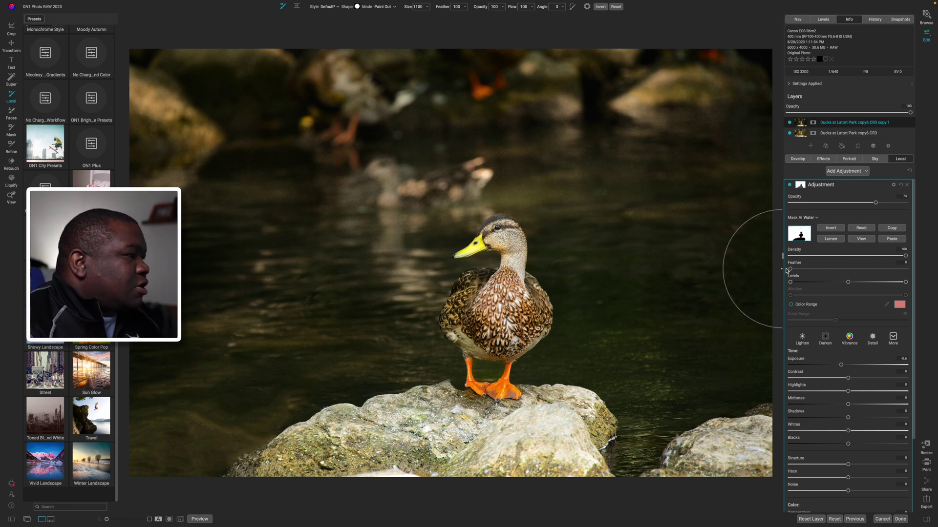
{"action": "left_click_drag", "start_coordinate": [791, 270], "coordinate": [824, 271]}
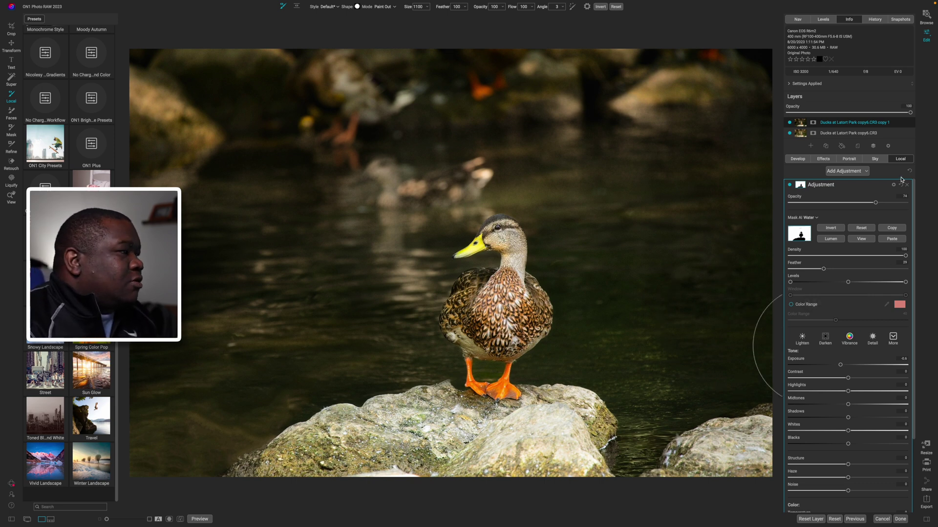
{"action": "left_click", "coordinate": [848, 188]}
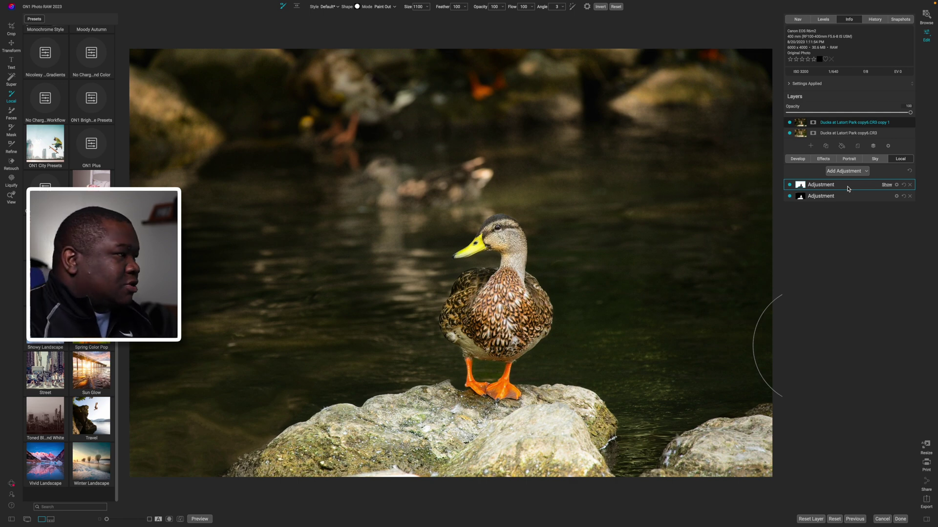
Add another darkening Local adjustment with a Vignette mask centred on the duck, shrinking its ellipse and widening its feather beyond the photo
{"action": "left_click", "coordinate": [847, 176]}
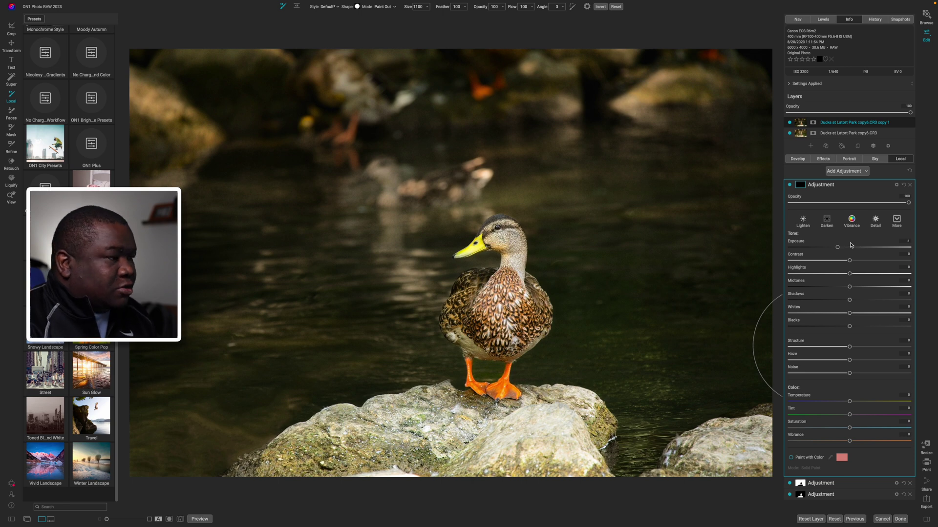
{"action": "key", "text": "shift+b"}
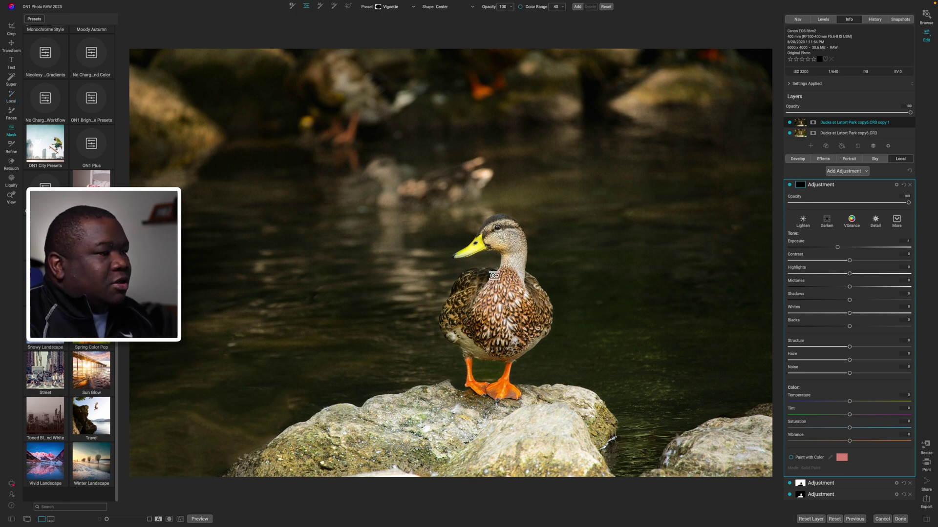
{"action": "left_click", "coordinate": [505, 300]}
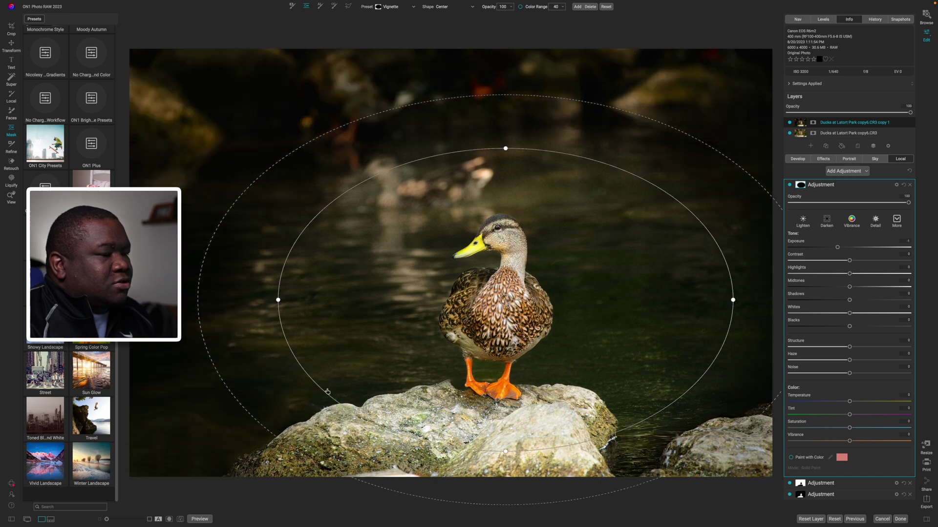
{"action": "left_click_drag", "start_coordinate": [381, 376], "coordinate": [440, 357]}
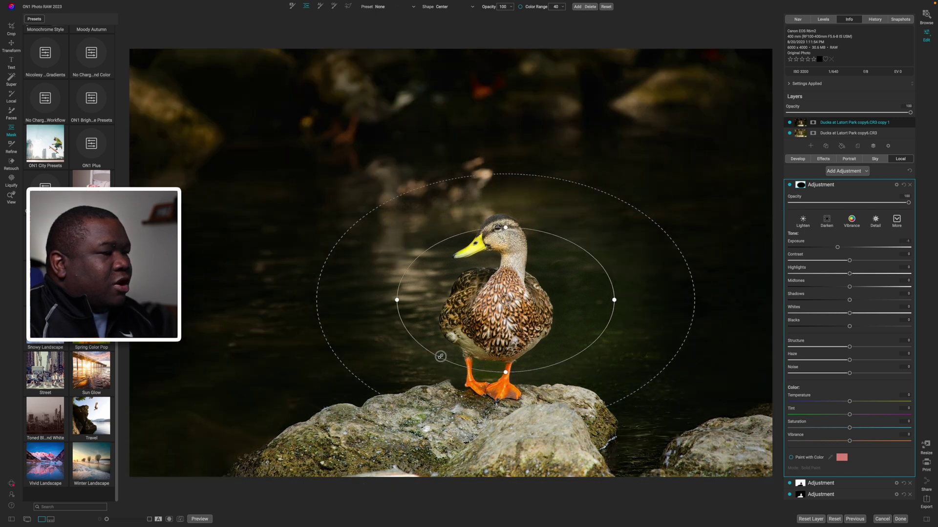
{"action": "left_click_drag", "start_coordinate": [343, 367], "coordinate": [117, 388]}
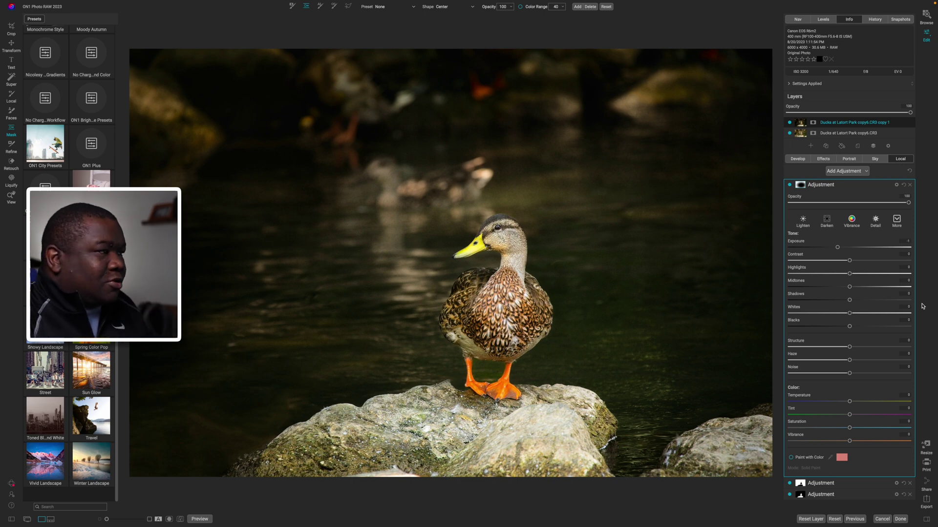
{"action": "left_click", "coordinate": [848, 186]}
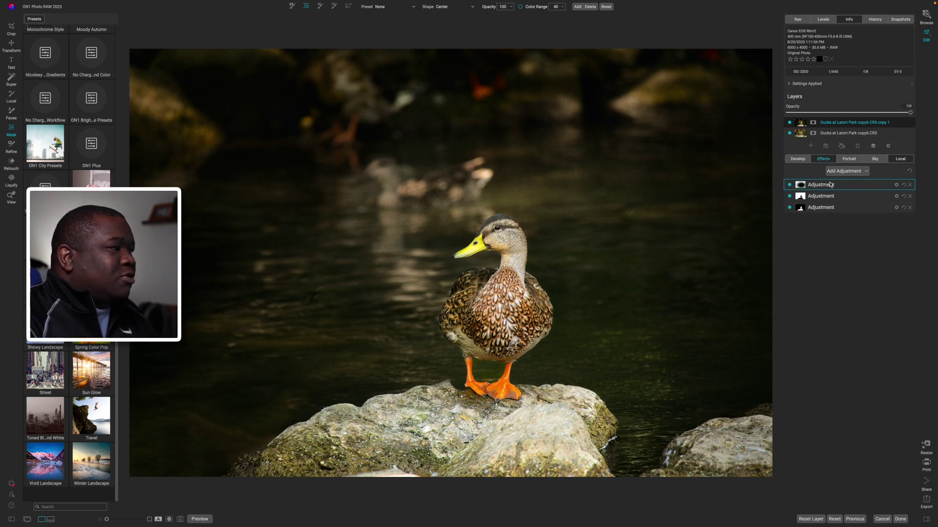
Add a Sunshine filter to the photo and lower its amount to about 25
{"action": "left_click", "coordinate": [823, 158]}
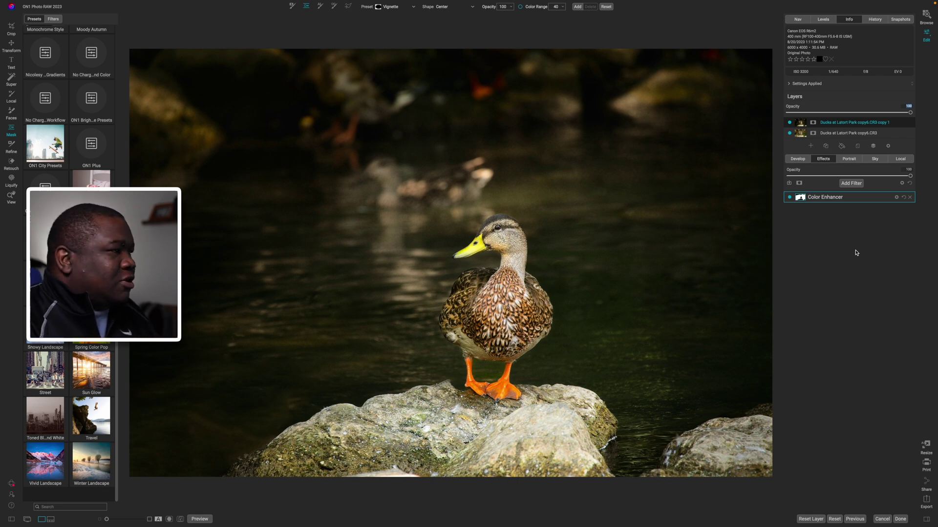
{"action": "left_click", "coordinate": [849, 183]}
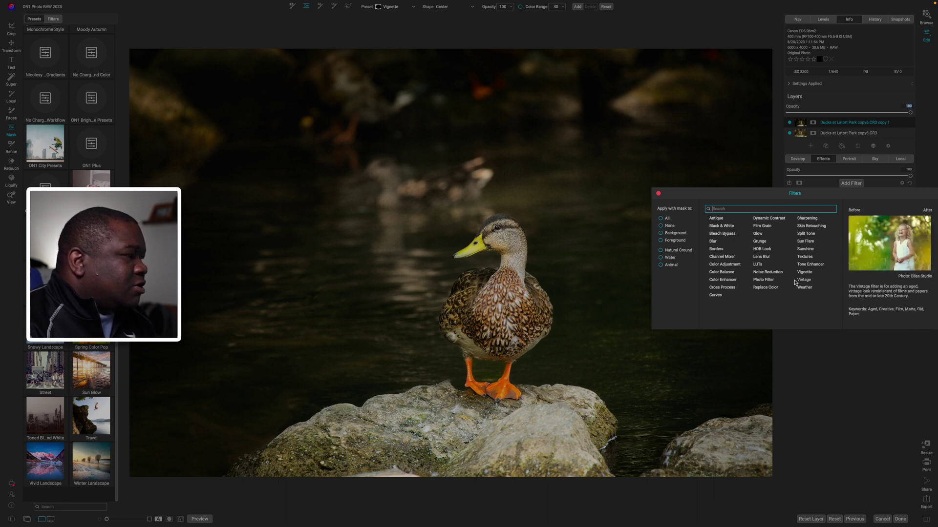
{"action": "left_click", "coordinate": [805, 249]}
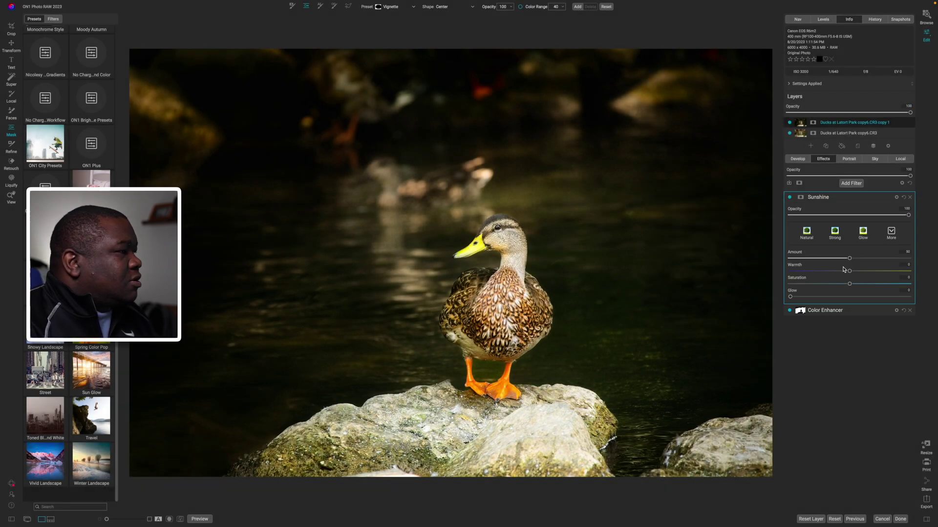
{"action": "left_click_drag", "start_coordinate": [849, 258], "coordinate": [819, 262]}
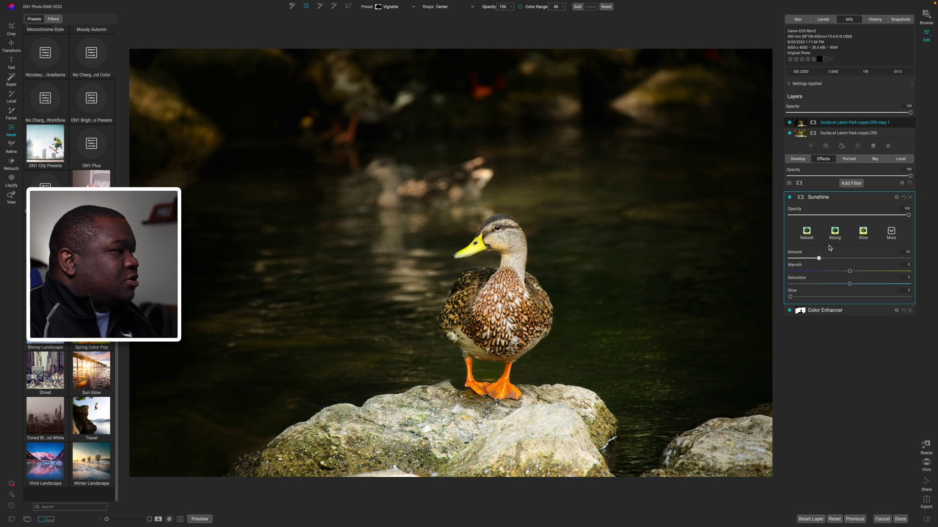
{"action": "left_click", "coordinate": [843, 198]}
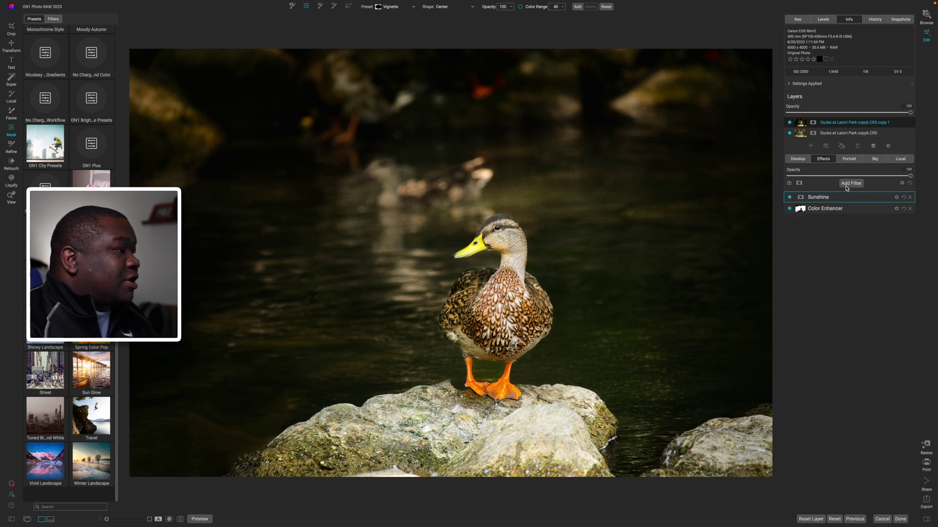
Add a Sun Flare filter and choose the Sun-Flare-03 texture after previewing the others
{"action": "left_click", "coordinate": [846, 188]}
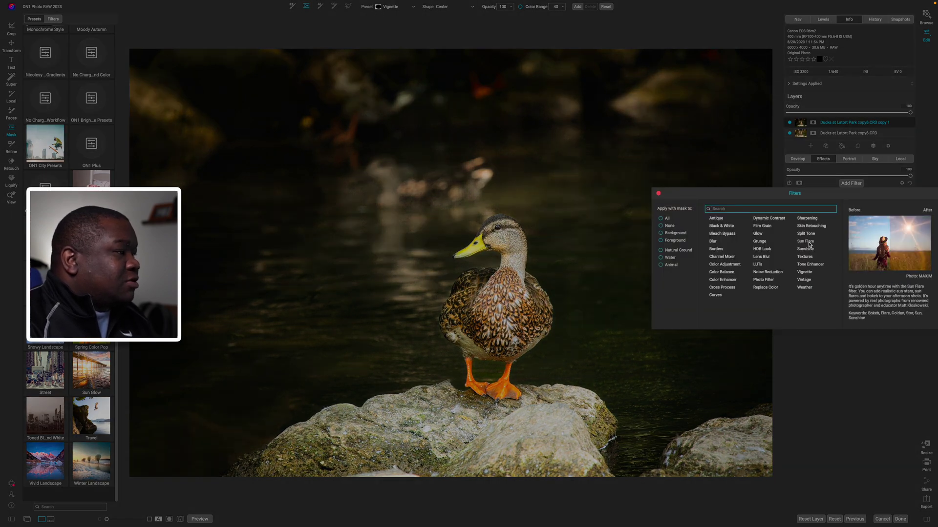
{"action": "key", "text": "Return"}
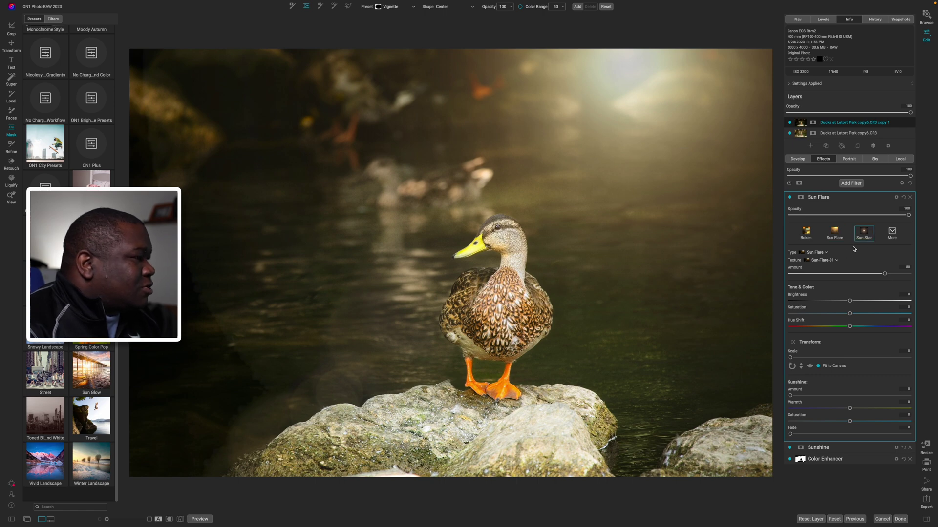
{"action": "left_click", "coordinate": [833, 261]}
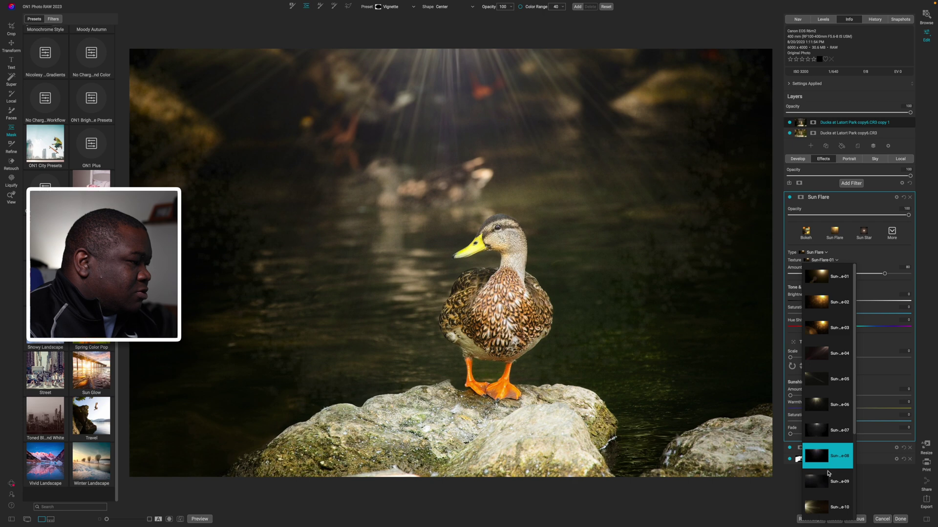
{"action": "scroll", "coordinate": [829, 472], "scroll_direction": "down", "scroll_amount": 3}
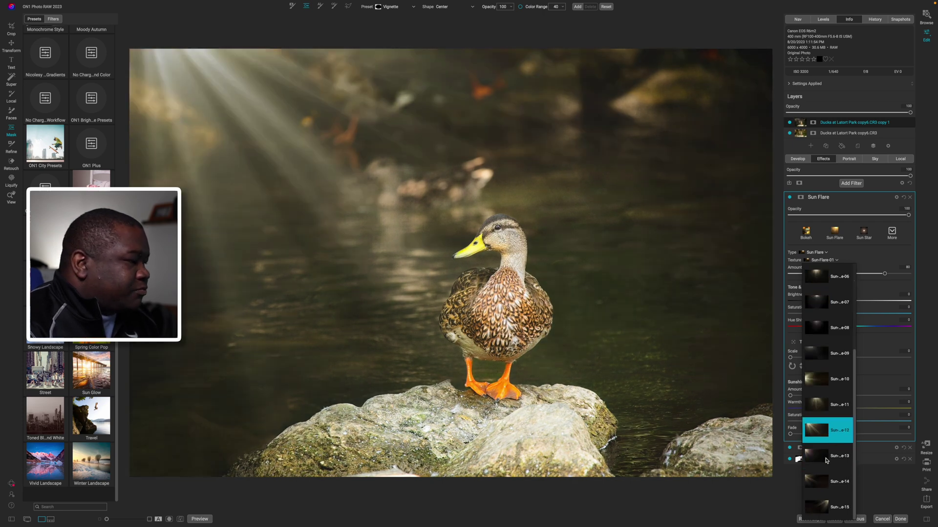
{"action": "scroll", "coordinate": [832, 372], "scroll_direction": "up", "scroll_amount": 3}
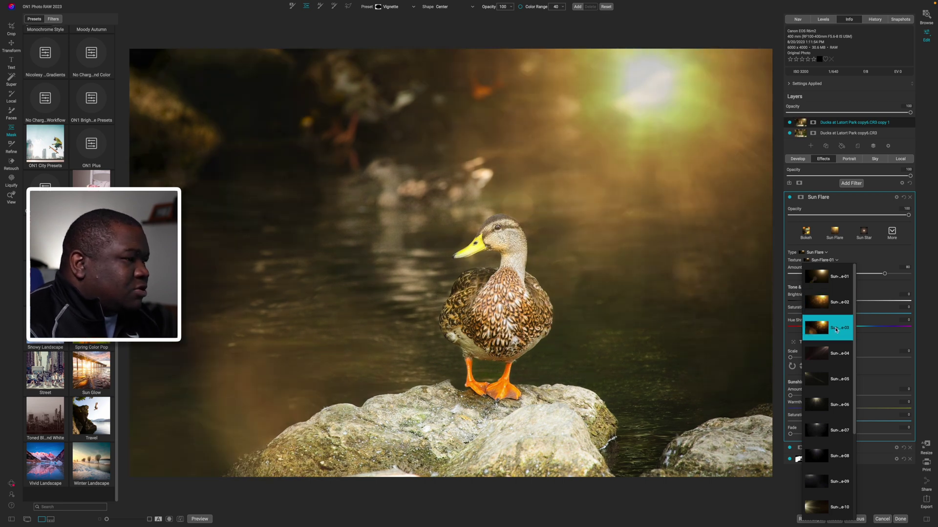
{"action": "left_click", "coordinate": [835, 330]}
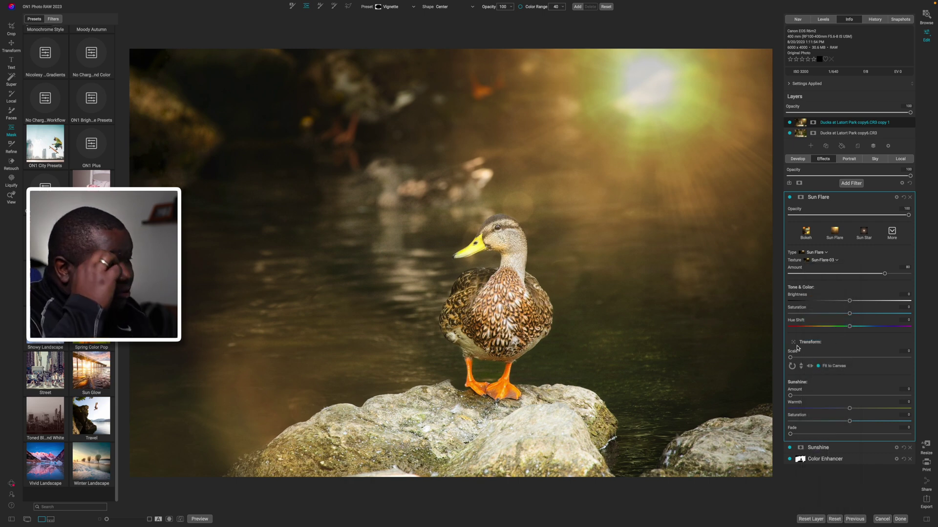
Reposition the sun flare so its light source sits in the photo's upper right corner
{"action": "left_click_drag", "start_coordinate": [642, 97], "coordinate": [642, 180]}
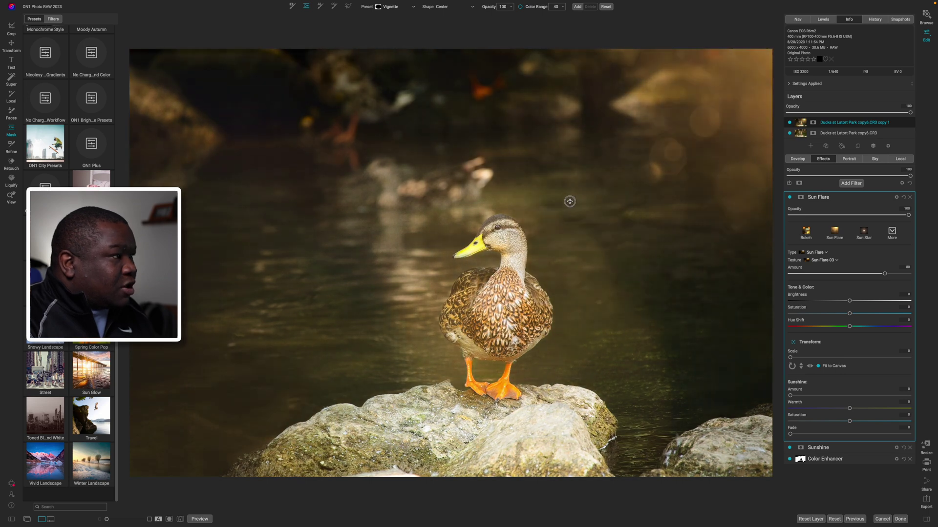
{"action": "left_click_drag", "start_coordinate": [571, 219], "coordinate": [575, 230]}
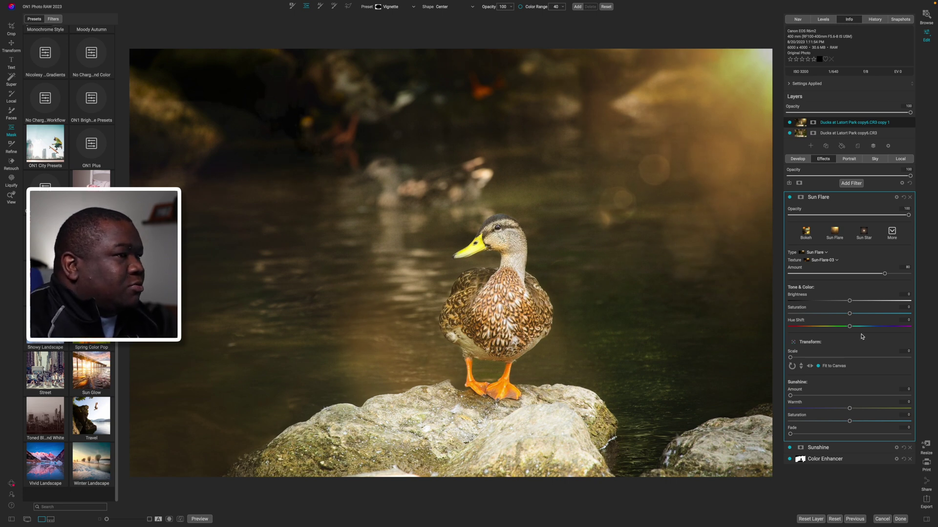
{"action": "left_click", "coordinate": [845, 199]}
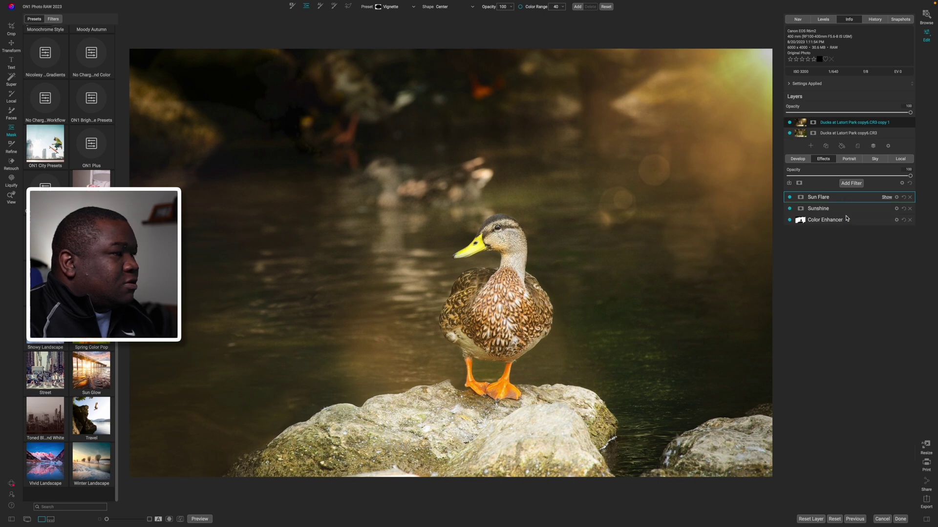
Add a Dynamic Contrast filter to the photo and apply its Surreal preset
{"action": "left_click", "coordinate": [852, 184]}
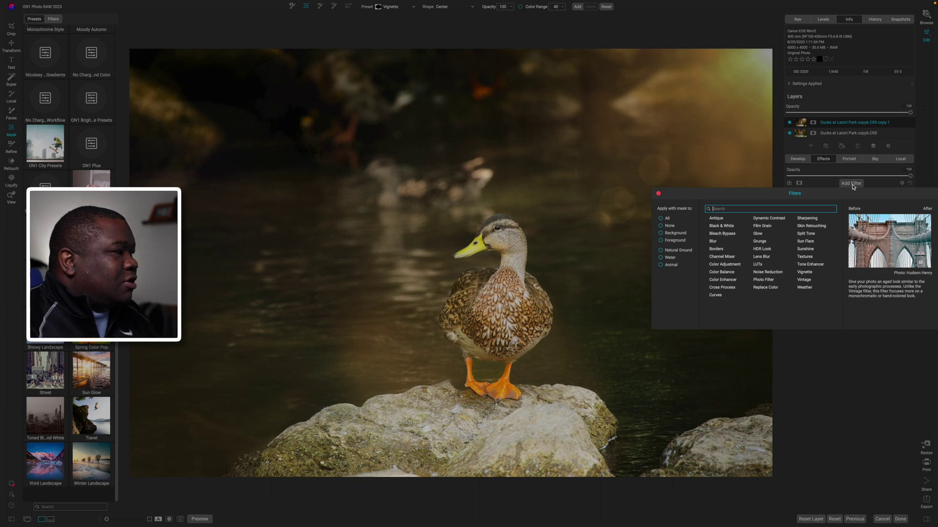
{"action": "left_click", "coordinate": [838, 377]}
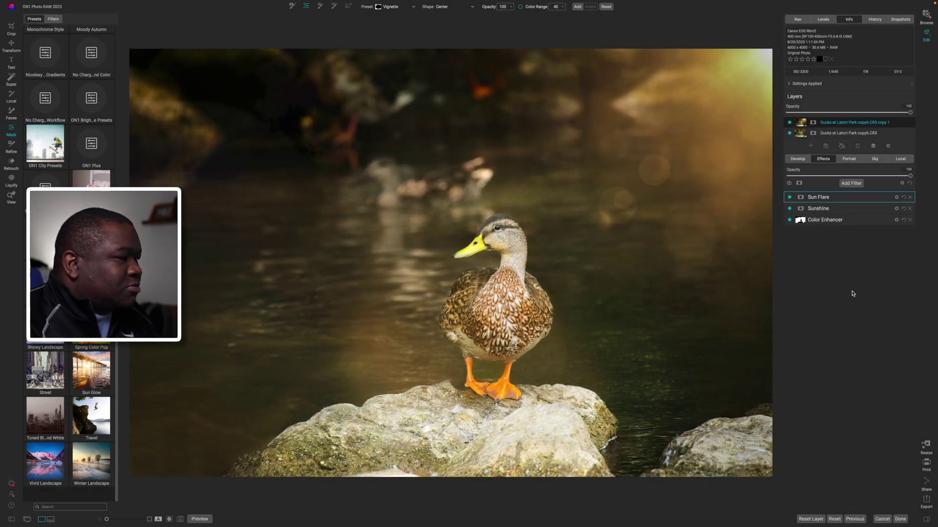
{"action": "left_click", "coordinate": [850, 183]}
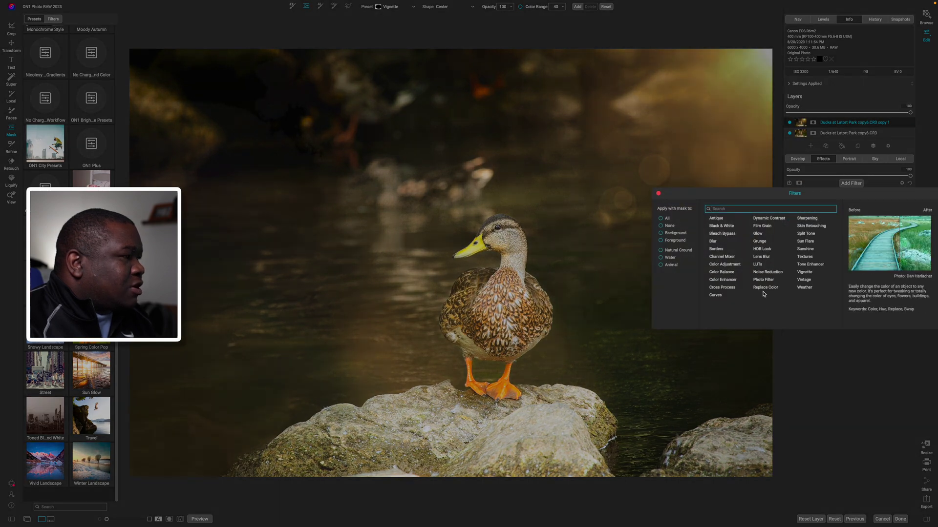
{"action": "left_click", "coordinate": [789, 244]}
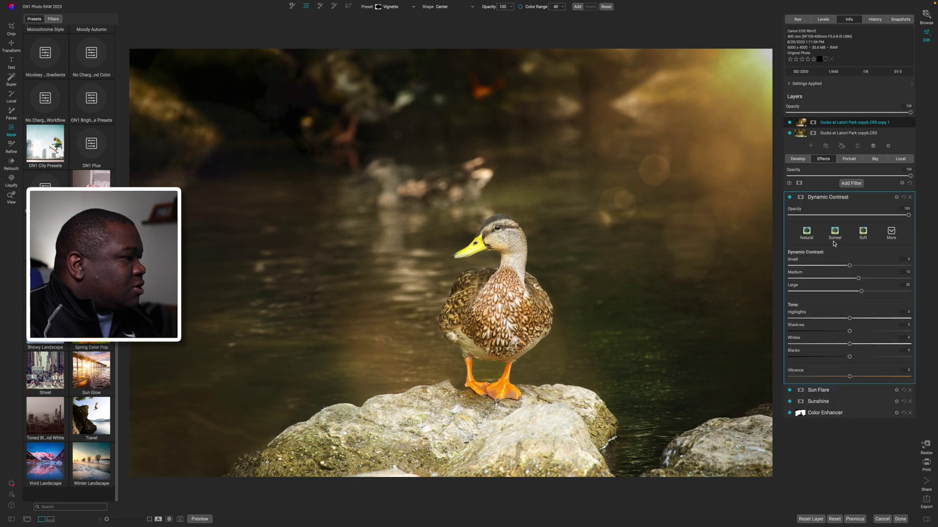
{"action": "left_click", "coordinate": [834, 236]}
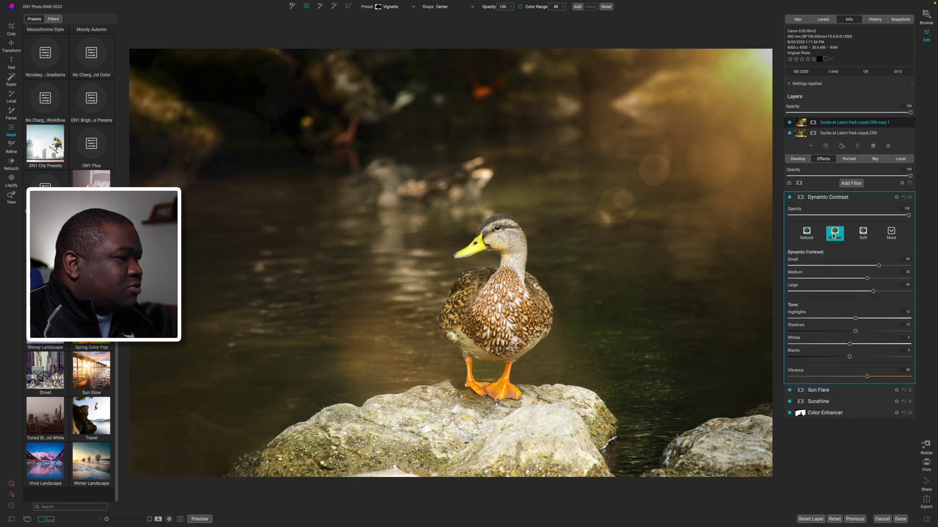
Lower the Dynamic Contrast filter's opacity to about 60 and restrict it to the AI-detected Animal mask
{"action": "left_click_drag", "start_coordinate": [892, 216], "coordinate": [861, 215]}
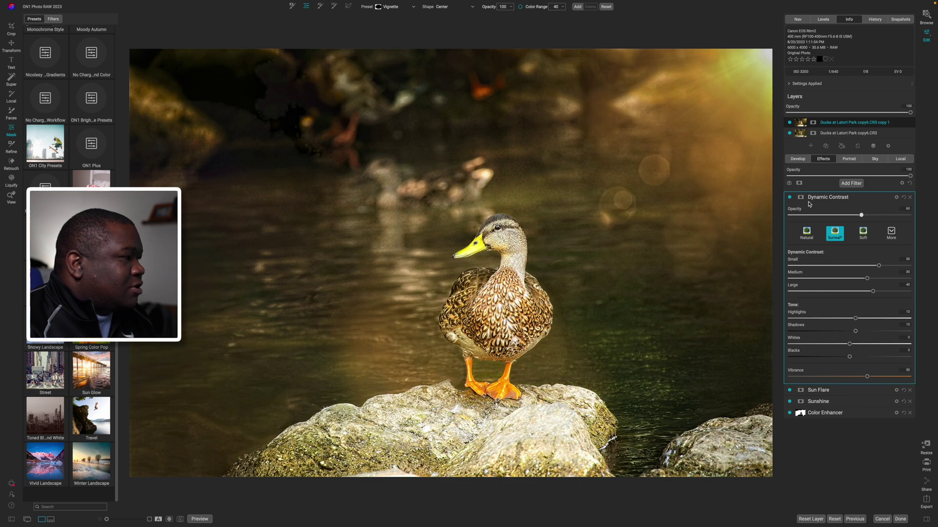
{"action": "left_click", "coordinate": [800, 198]}
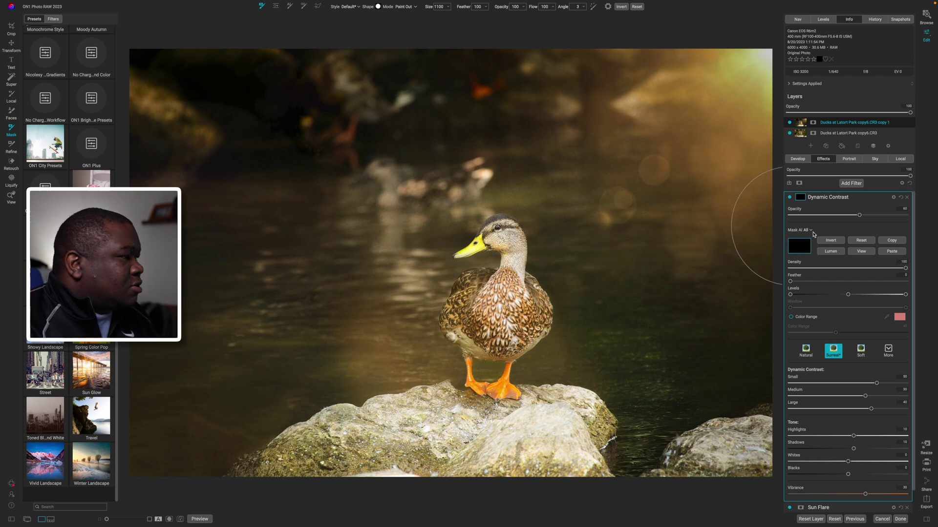
{"action": "left_click", "coordinate": [810, 230]}
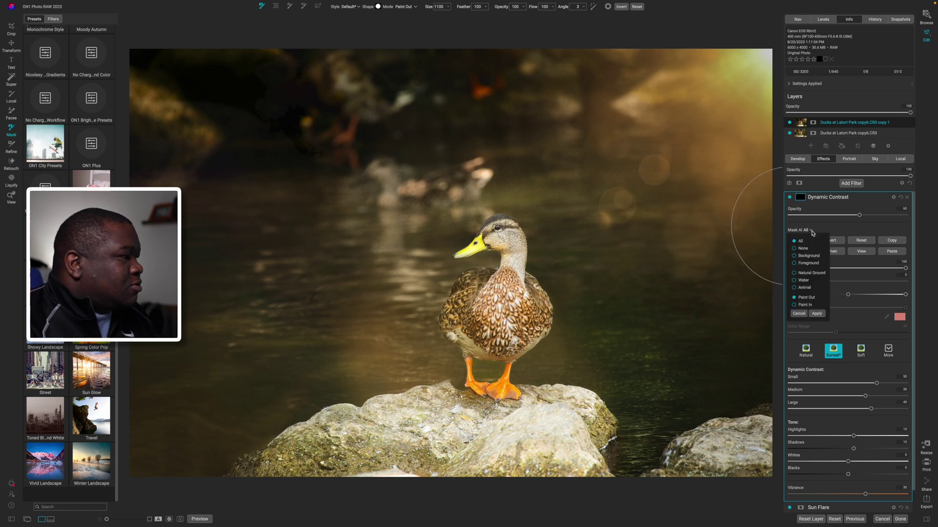
{"action": "left_click", "coordinate": [804, 288]}
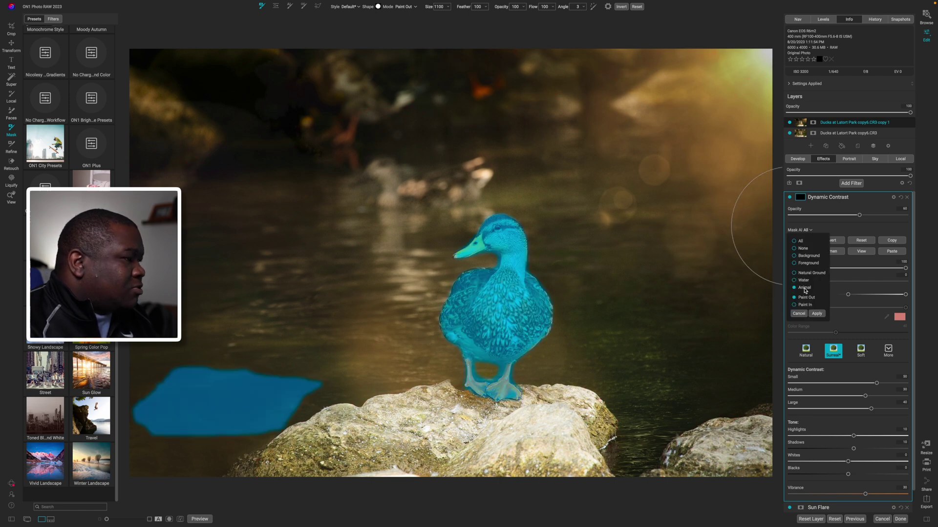
{"action": "left_click", "coordinate": [816, 314]}
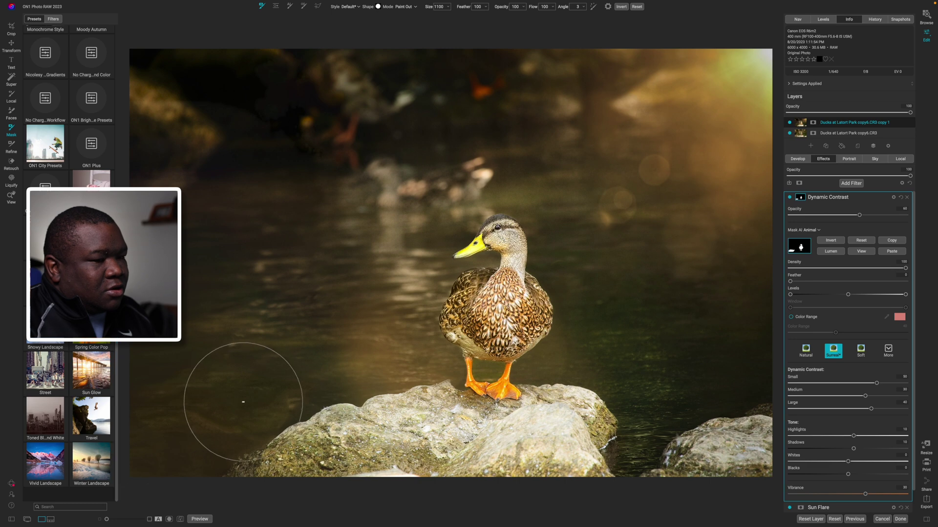
Paint the stray water patch beside the rock out of the Dynamic Contrast mask and set the filter's opacity to about 62
{"action": "mouse_move", "coordinate": [244, 402]}
{"action": "left_mouse_down"}
{"action": "mouse_move", "coordinate": [271, 387]}
{"action": "mouse_move", "coordinate": [121, 415]}
{"action": "mouse_move", "coordinate": [123, 403]}
{"action": "mouse_move", "coordinate": [250, 357]}
{"action": "mouse_move", "coordinate": [276, 361]}
{"action": "mouse_move", "coordinate": [265, 394]}
{"action": "mouse_move", "coordinate": [221, 421]}
{"action": "mouse_move", "coordinate": [350, 339]}
{"action": "mouse_move", "coordinate": [320, 397]}
{"action": "mouse_move", "coordinate": [313, 436]}
{"action": "mouse_move", "coordinate": [336, 428]}
{"action": "left_mouse_up"}
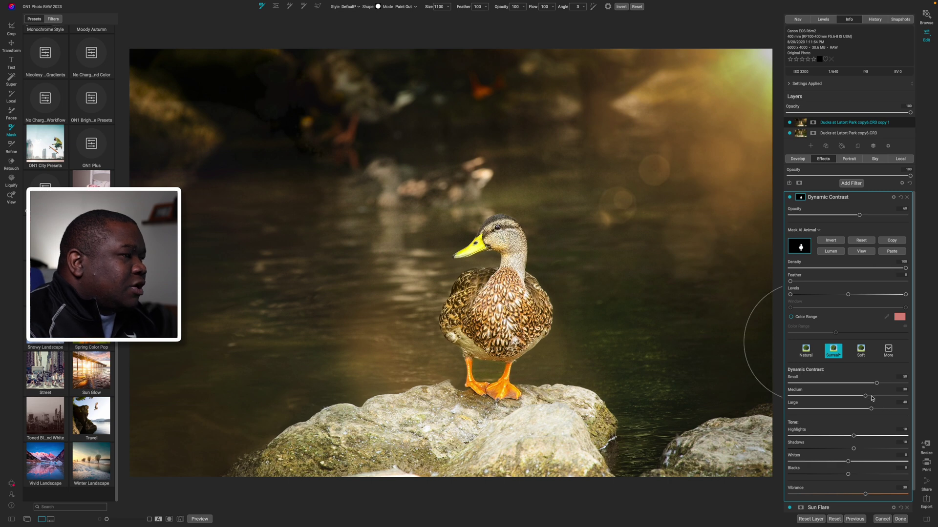
{"action": "left_click", "coordinate": [860, 215]}
{"action": "mouse_move", "coordinate": [859, 215]}
{"action": "left_mouse_down"}
{"action": "mouse_move", "coordinate": [830, 223]}
{"action": "mouse_move", "coordinate": [862, 222]}
{"action": "left_mouse_up"}
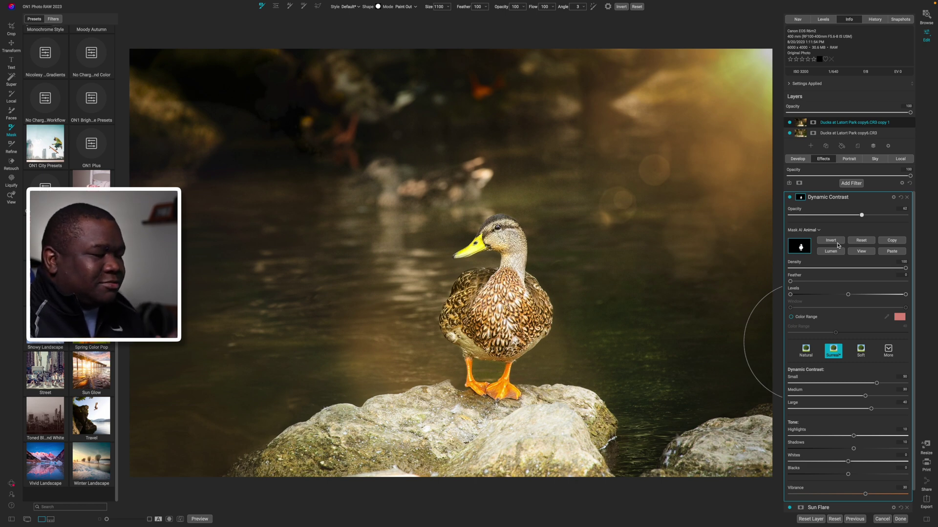
Feather the Dynamic Contrast filter's Animal mask by about 12 and collapse the filter
{"action": "left_click", "coordinate": [828, 198]}
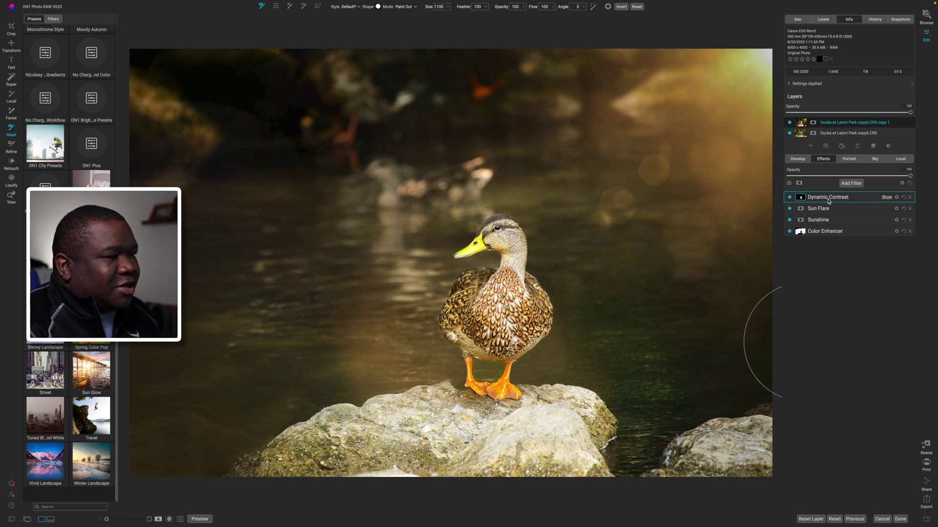
{"action": "left_click", "coordinate": [801, 198]}
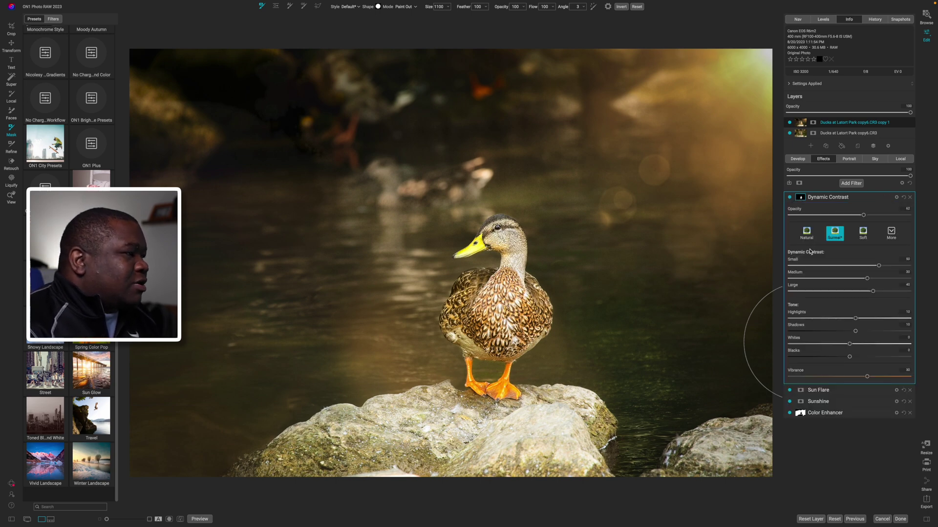
{"action": "left_click", "coordinate": [801, 198]}
{"action": "left_click_drag", "start_coordinate": [790, 282], "coordinate": [804, 284]}
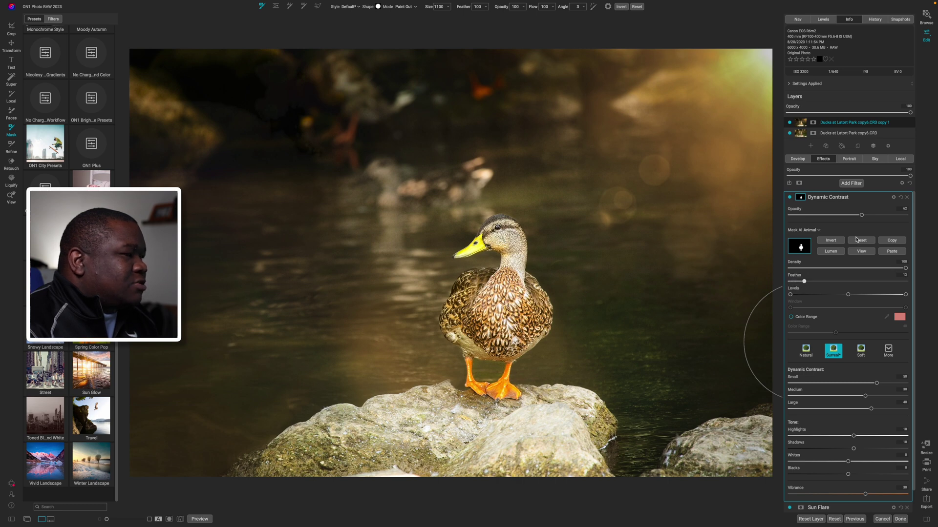
{"action": "left_click", "coordinate": [820, 198]}
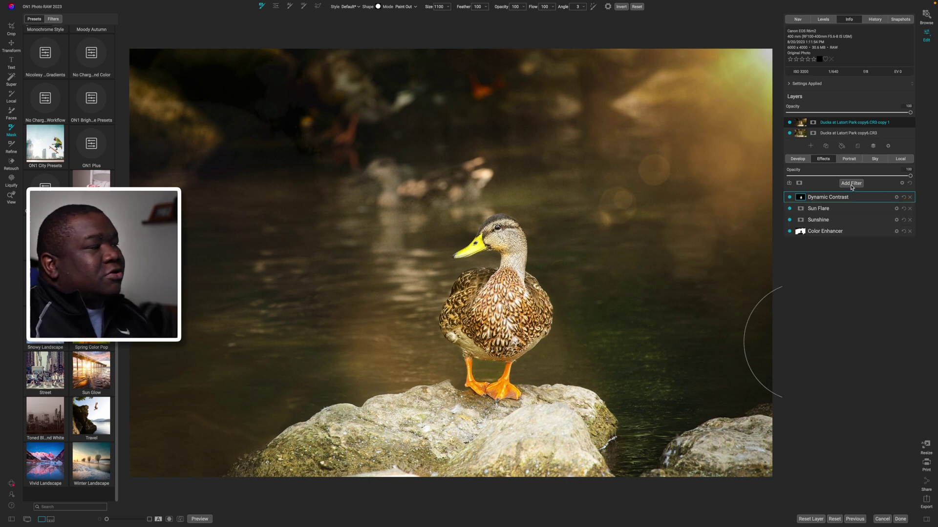
Add a Borders filter and reduce the White Square border's scale to a thin frame around the photo
{"action": "left_click", "coordinate": [850, 183]}
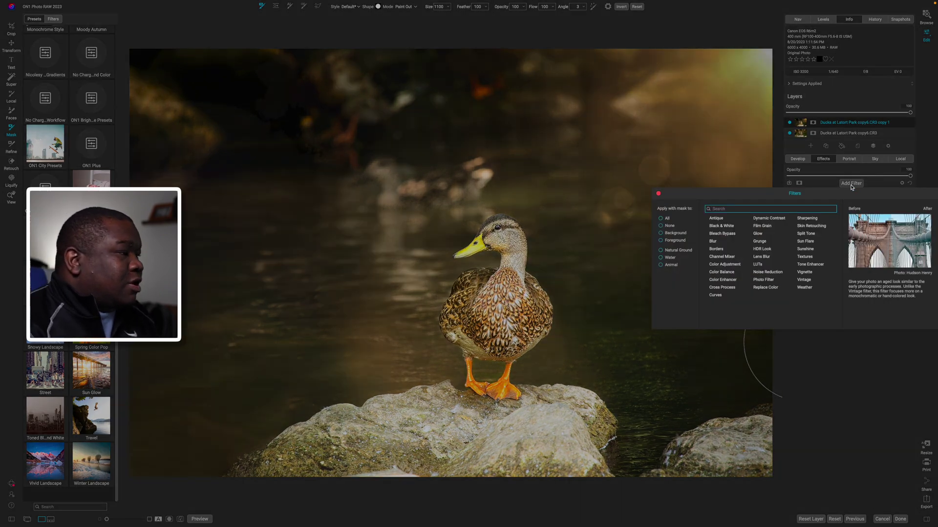
{"action": "left_click", "coordinate": [716, 250]}
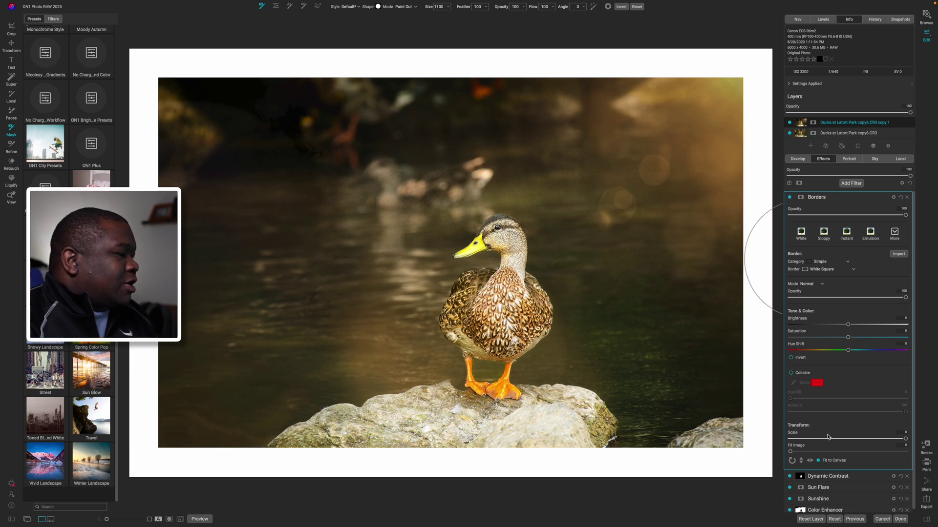
{"action": "left_click_drag", "start_coordinate": [905, 438], "coordinate": [853, 440]}
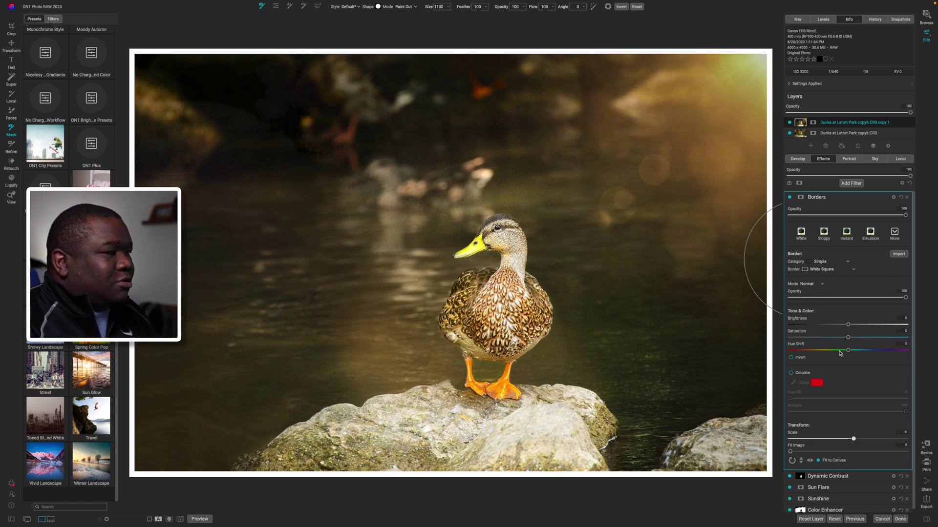
Reduce the masking brush size to 200
{"action": "key", "text": "bracketleft"}
{"action": "key", "text": "bracketleft"}
{"action": "key", "text": "bracketleft"}
{"action": "key", "text": "bracketleft"}
{"action": "key", "text": "bracketleft"}
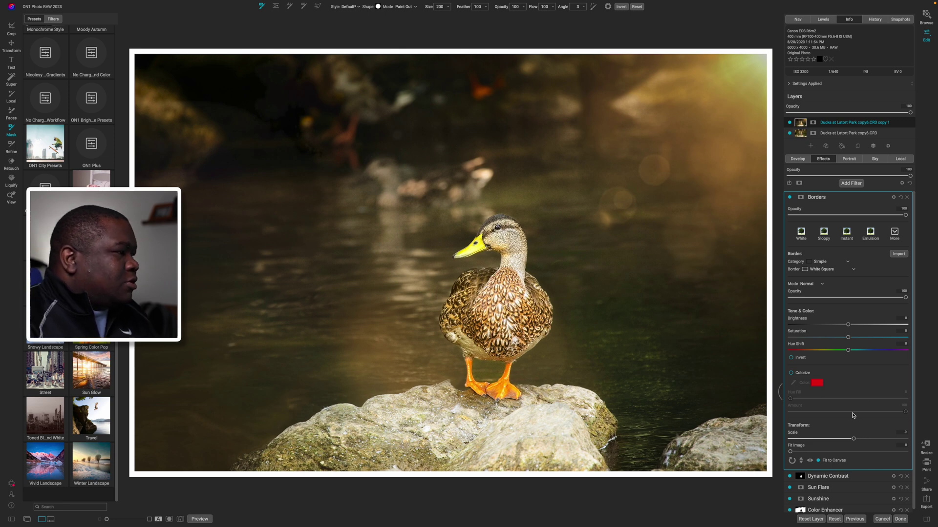
Change the border to the Emulsion category and choose the Emulsion 05 style
{"action": "left_click", "coordinate": [828, 267]}
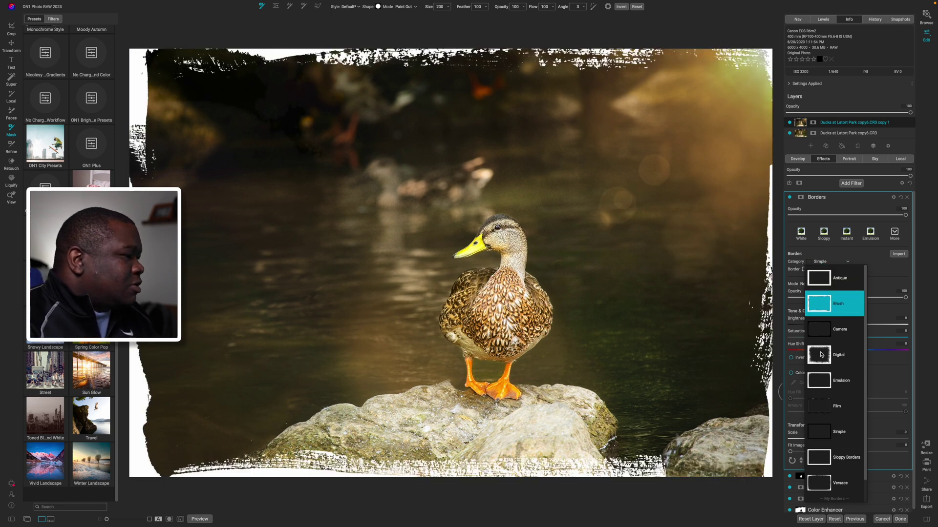
{"action": "left_click", "coordinate": [825, 390]}
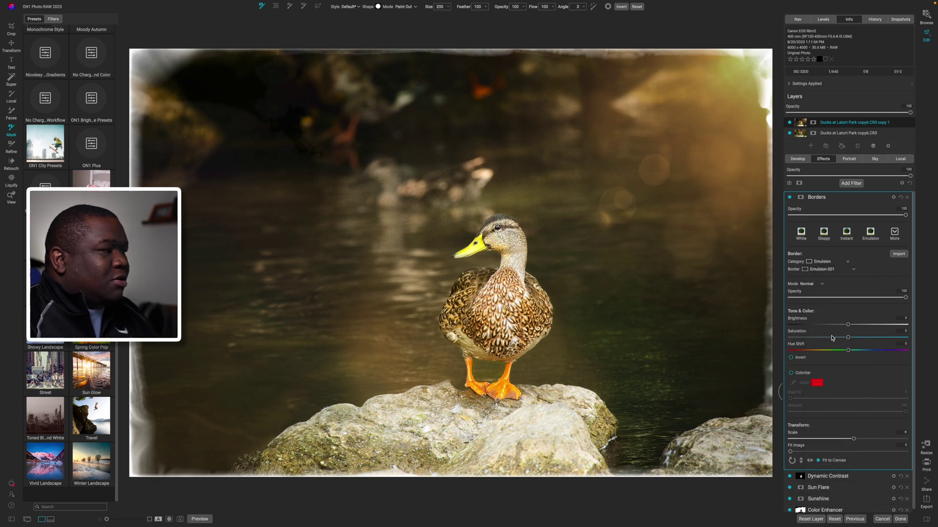
{"action": "left_click", "coordinate": [827, 271]}
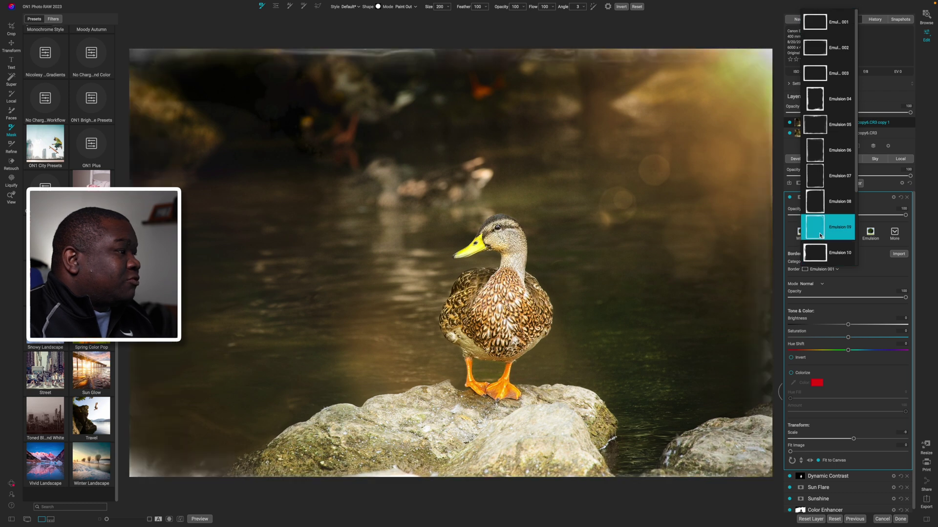
{"action": "left_click", "coordinate": [819, 124]}
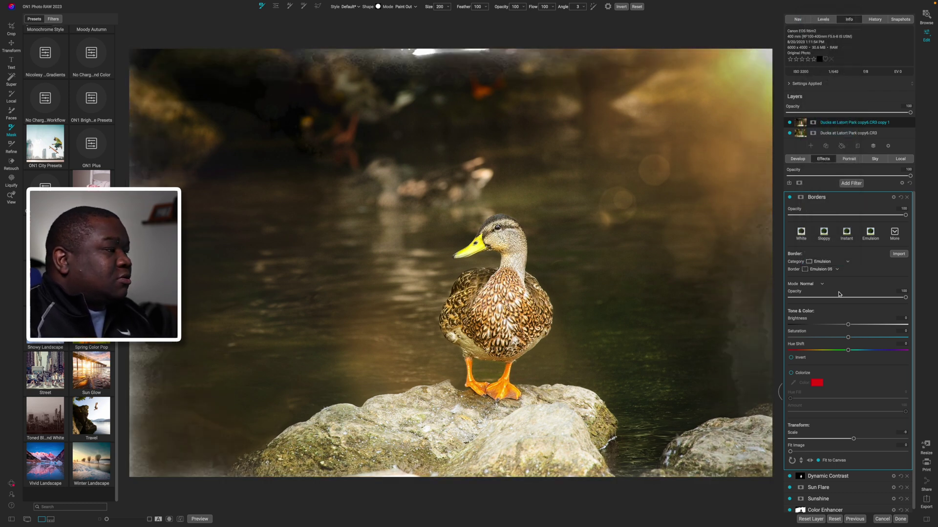
Colorize the border orange with the colorize amount lowered to about 26
{"action": "left_click", "coordinate": [791, 373]}
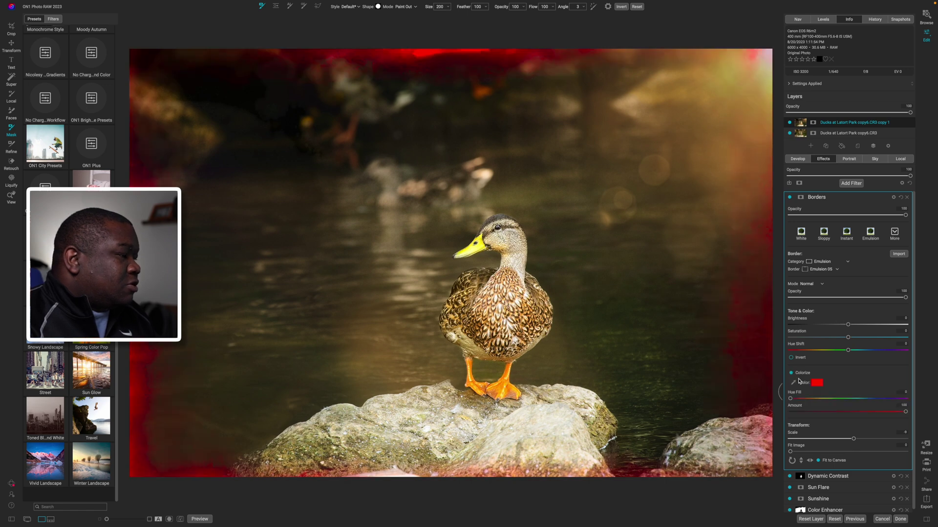
{"action": "left_click_drag", "start_coordinate": [874, 410], "coordinate": [823, 399]}
{"action": "left_click", "coordinate": [816, 383]}
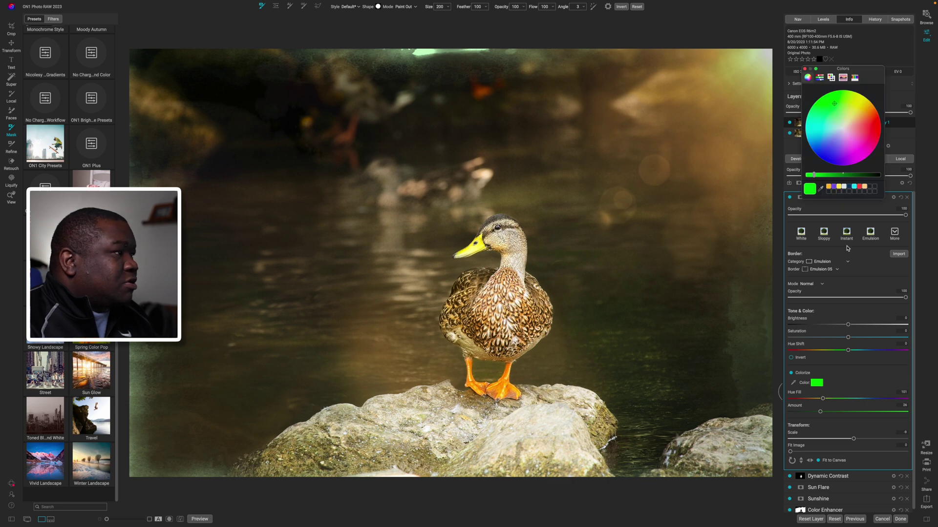
{"action": "left_click_drag", "start_coordinate": [857, 124], "coordinate": [871, 112]}
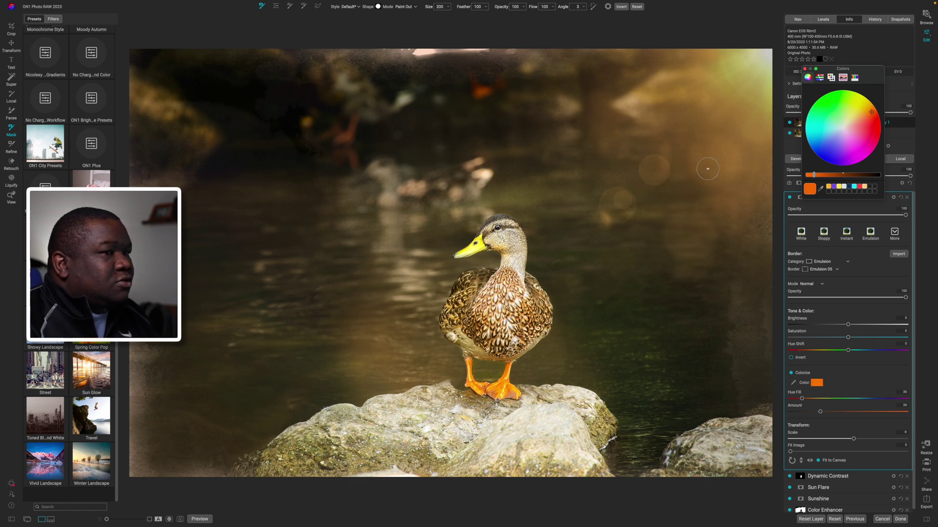
{"action": "left_click", "coordinate": [804, 69]}
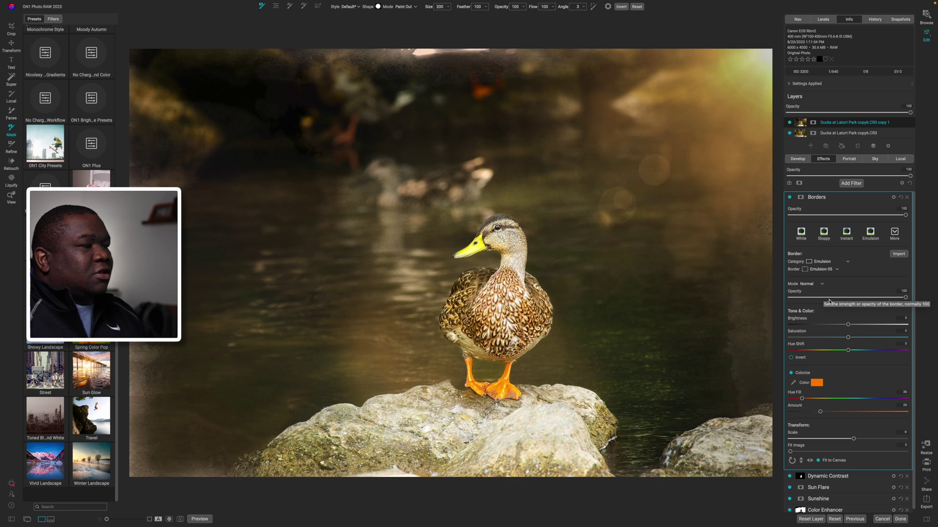